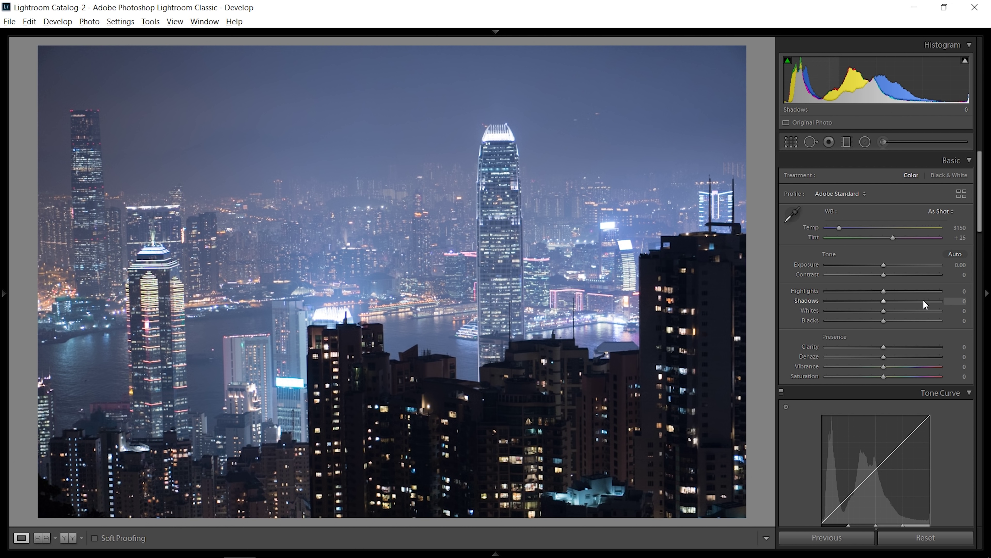
- Set Highlights -67, Shadows -48, Whites +43, Blacks -14, Contrast +9 and Clarity +42
left_click_drag(873, 292, 833, 299)
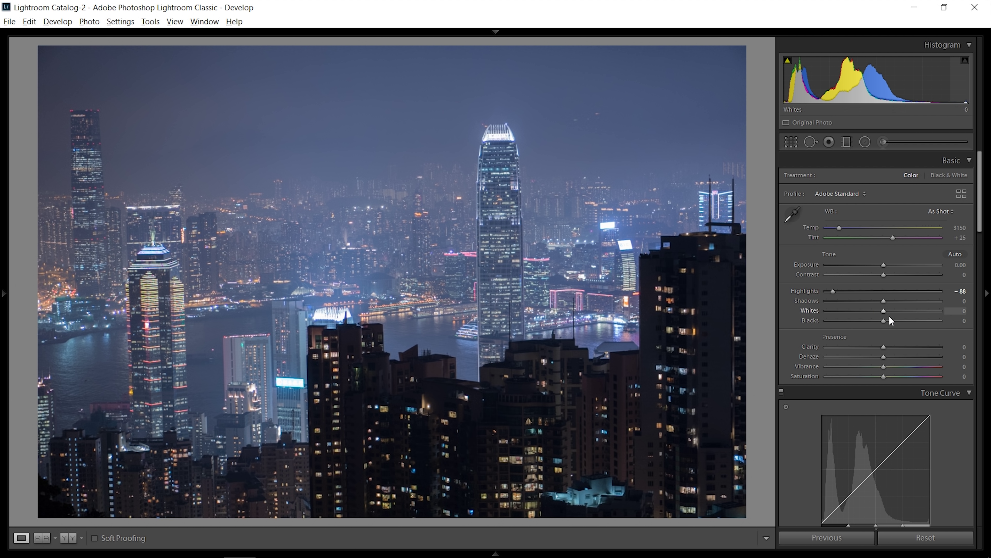
left_click_drag(833, 291, 855, 306)
left_click(843, 291)
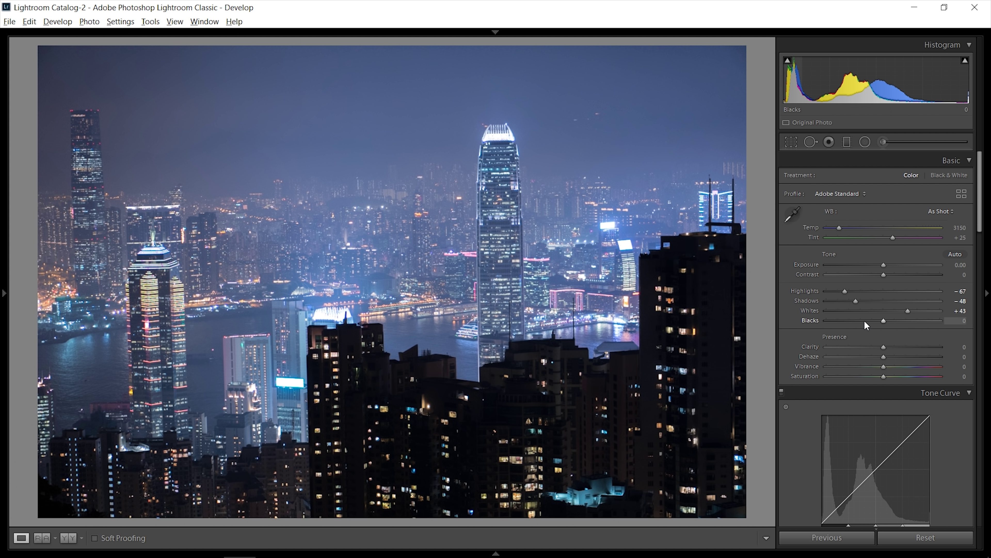
left_click_drag(868, 321, 876, 323)
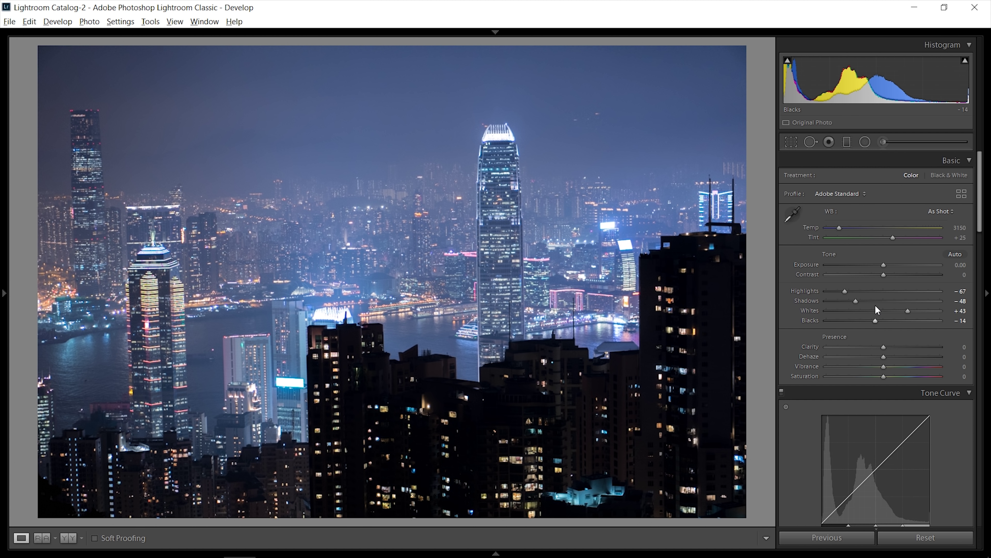
left_click_drag(884, 348, 907, 352)
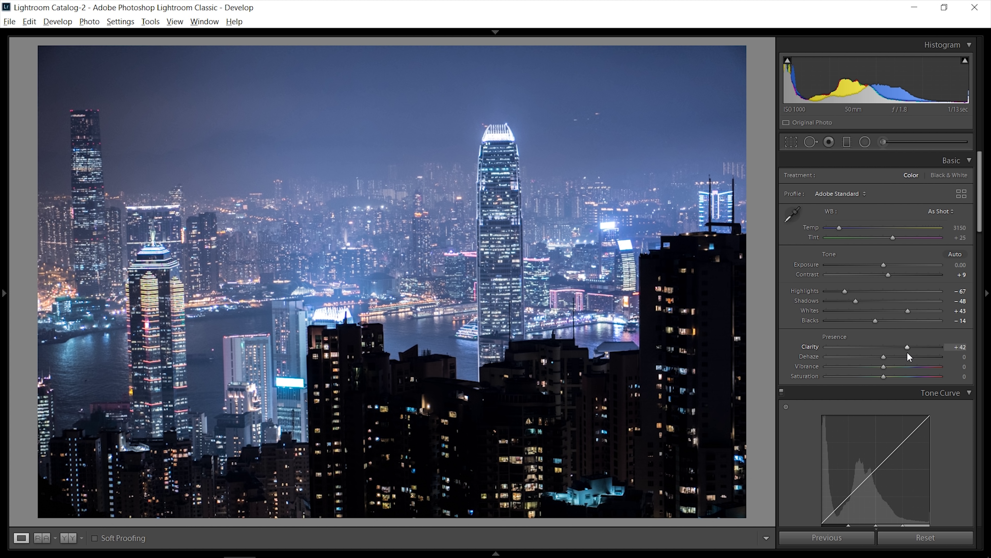
- Zoom in to check detail, then cool the white balance to Temp 3131
left_click(395, 181)
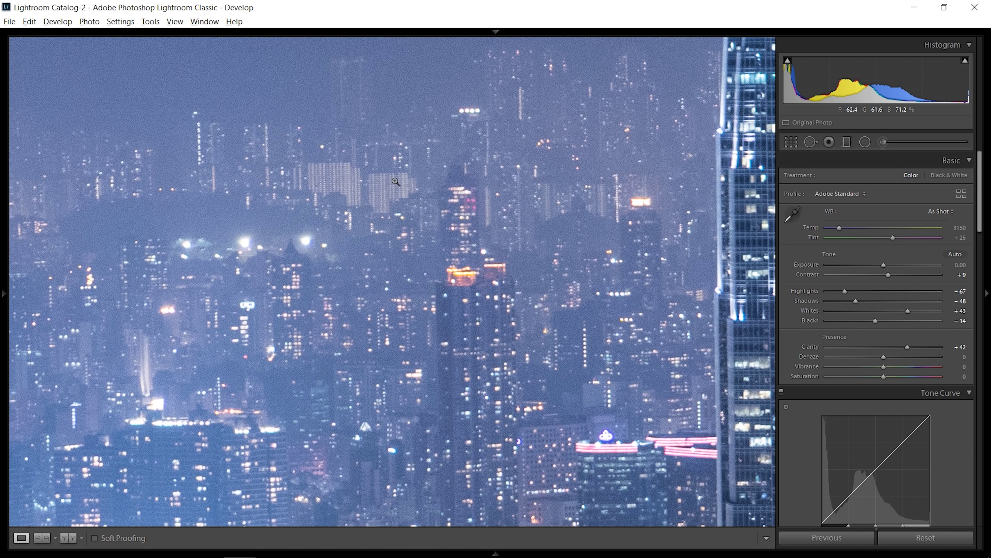
left_click(395, 181)
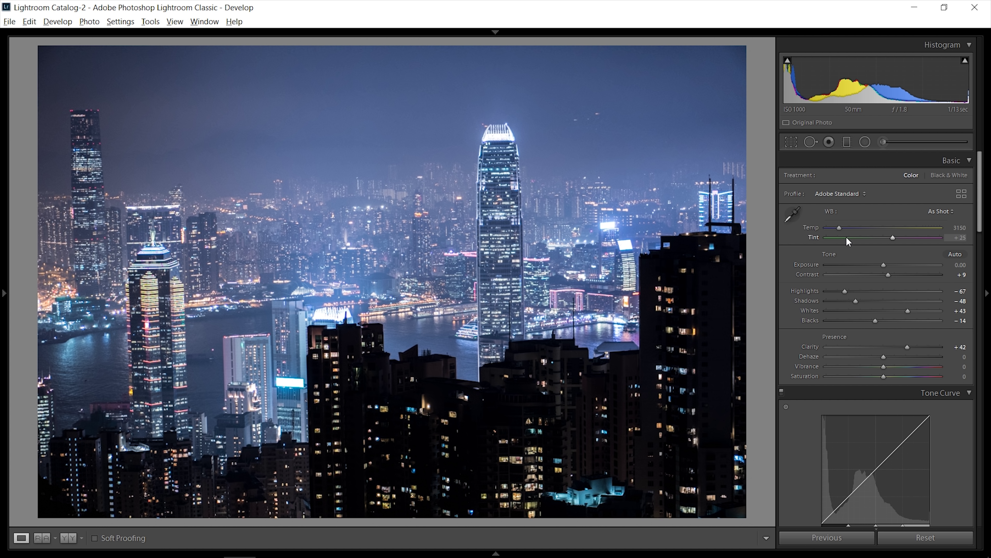
mouse_move(841, 228)
left_mouse_down()
mouse_move(855, 228)
mouse_move(833, 227)
mouse_move(843, 226)
left_mouse_up()
- Drop Green, Aqua, Blue, Purple and Magenta saturation to -100 in HSL
scroll(981, 344, "down", 5)
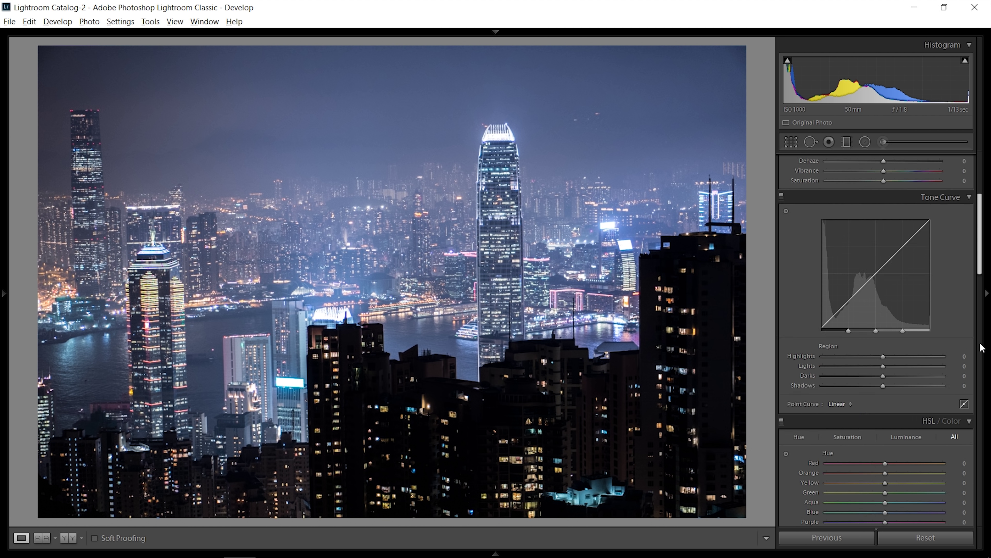
scroll(981, 347, "down", 5)
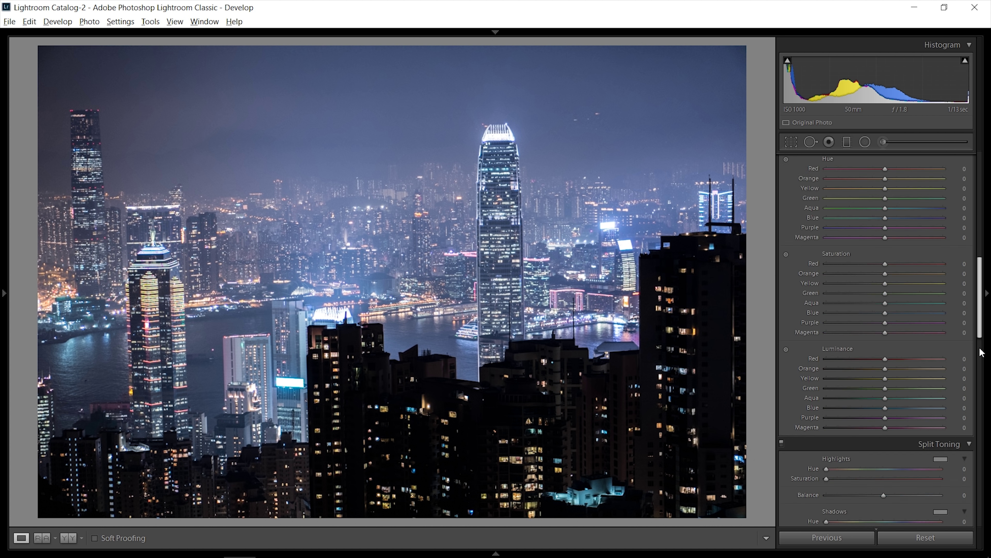
scroll(982, 351, "up", 3)
left_click_drag(855, 392, 747, 402)
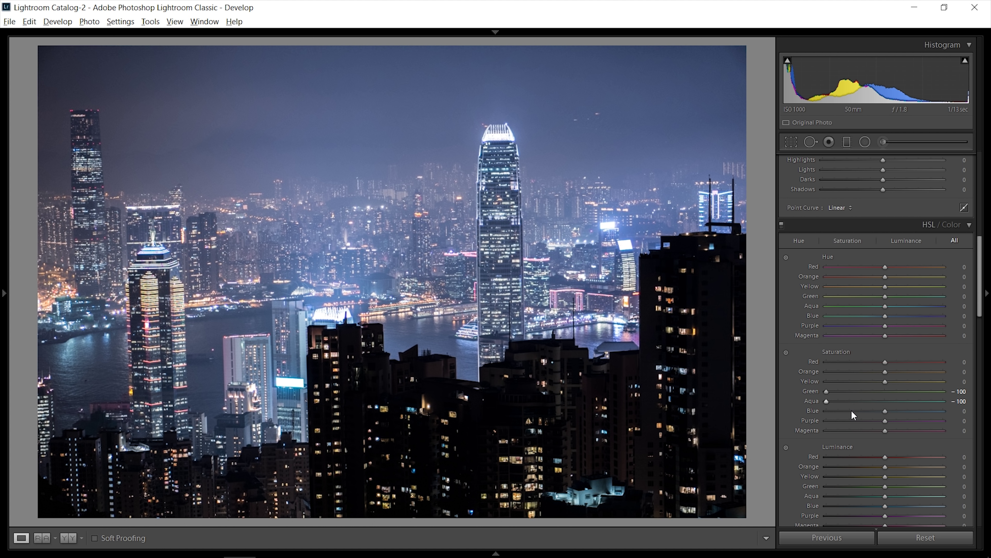
left_click_drag(851, 410, 755, 431)
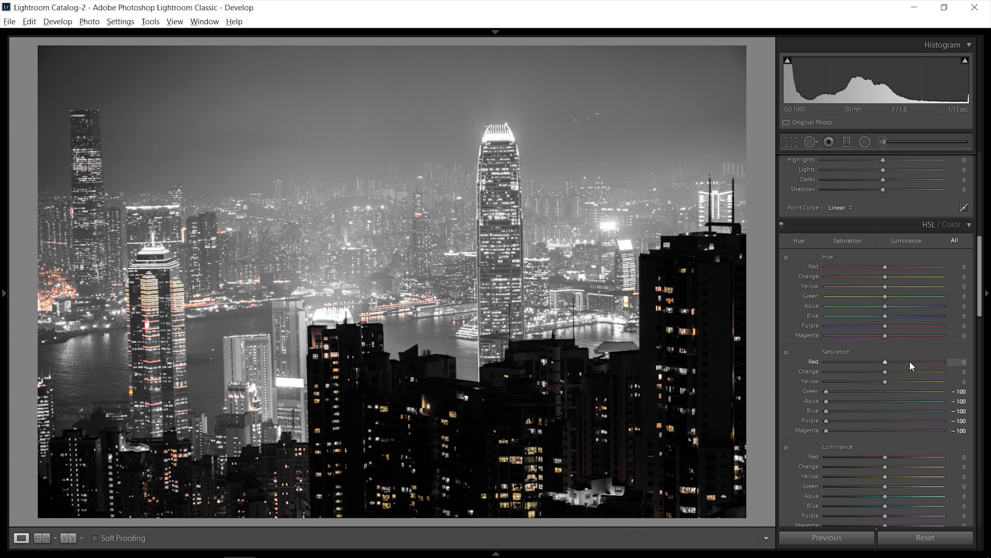
- Push Red, Orange and Yellow saturation to +100
left_click_drag(903, 361, 952, 372)
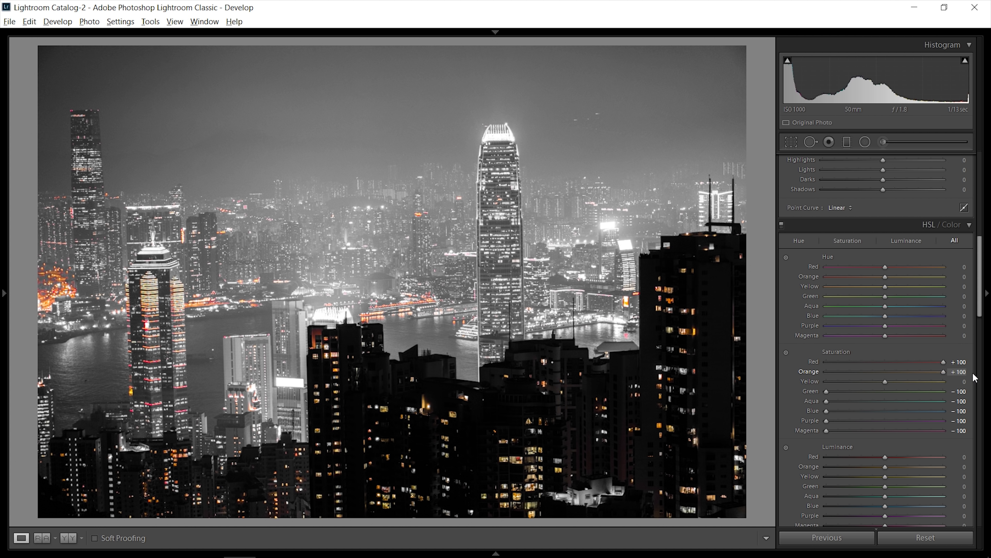
left_click_drag(889, 382, 952, 382)
scroll(984, 308, "down", 3)
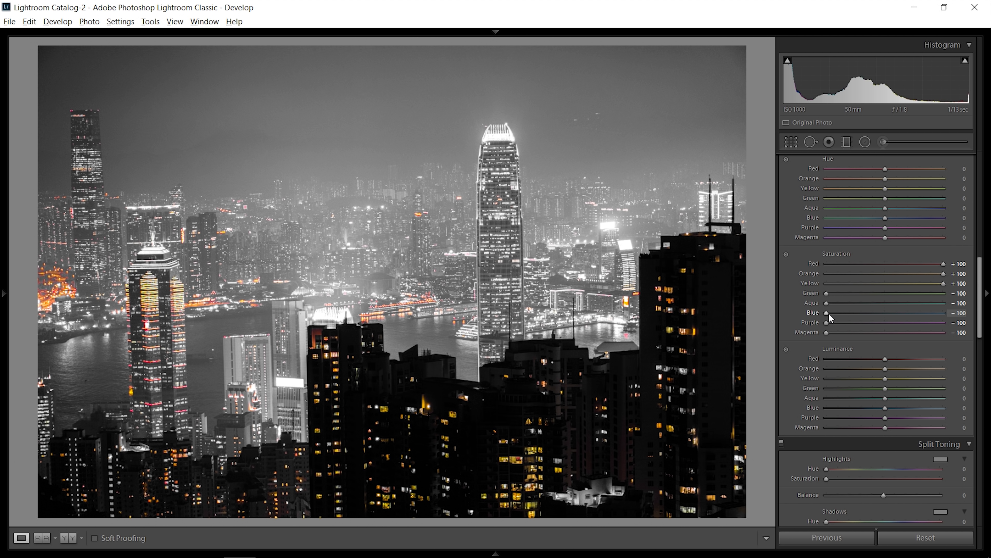
- Ease HSL saturation back to Blue -65, Purple -81 and Magenta -74
left_click_drag(829, 314, 842, 332)
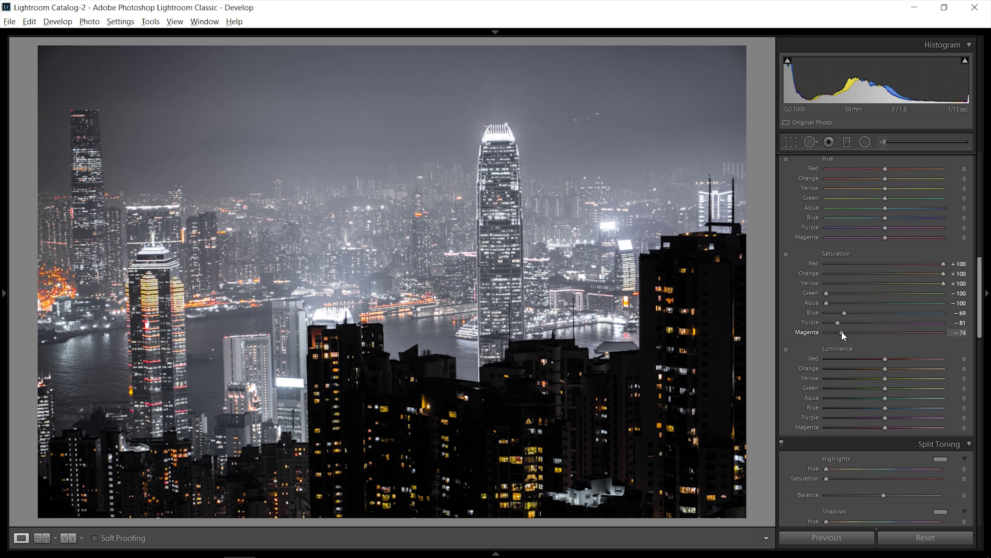
left_click(856, 314)
left_click_drag(850, 315, 847, 315)
scroll(828, 294, "up", 5)
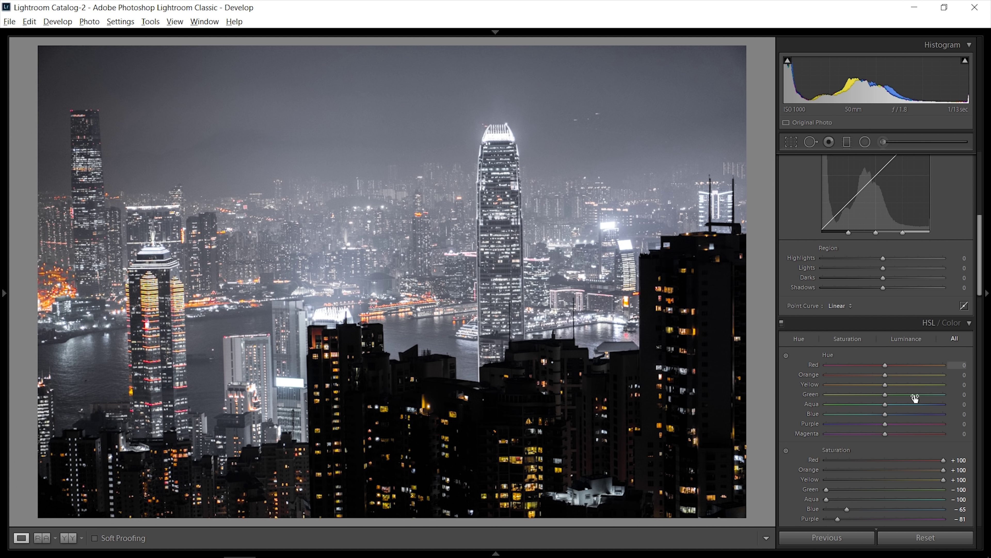
- With the Hue targeted adjustment tool, set Red -33, Orange -39 and Yellow -62
left_click(785, 356)
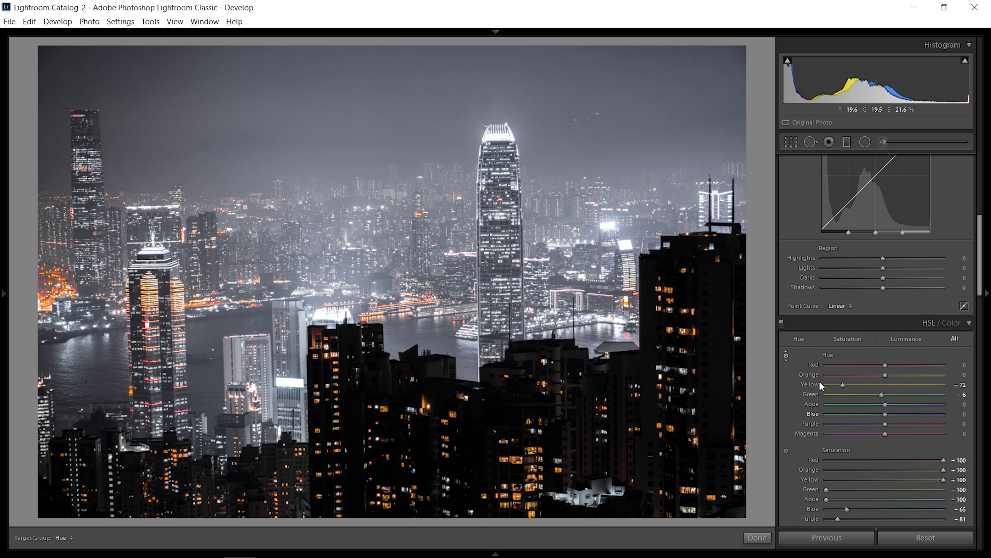
left_click(854, 365)
left_click(853, 374)
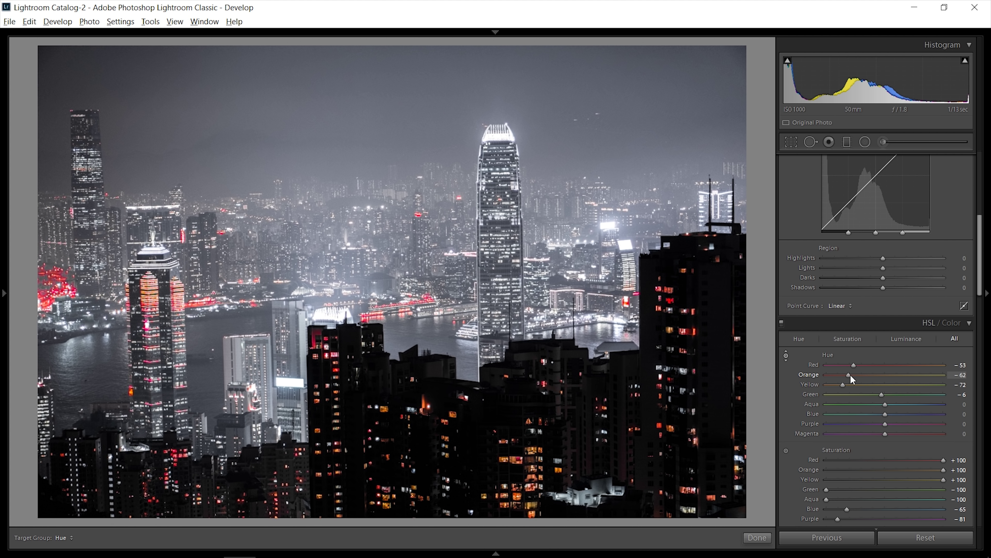
left_click_drag(851, 375, 876, 366)
left_click(851, 375)
left_click_drag(843, 386, 837, 386)
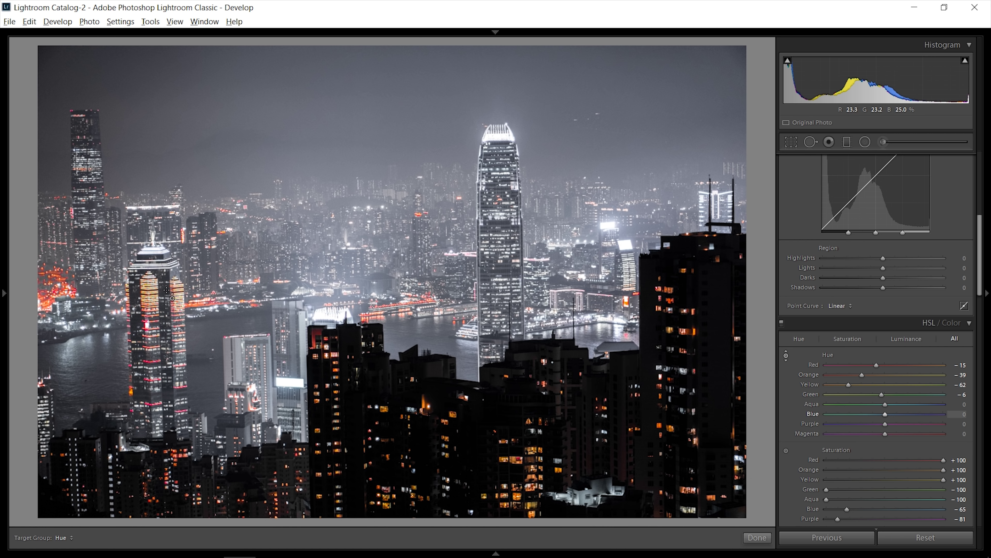
left_click_drag(876, 365, 866, 369)
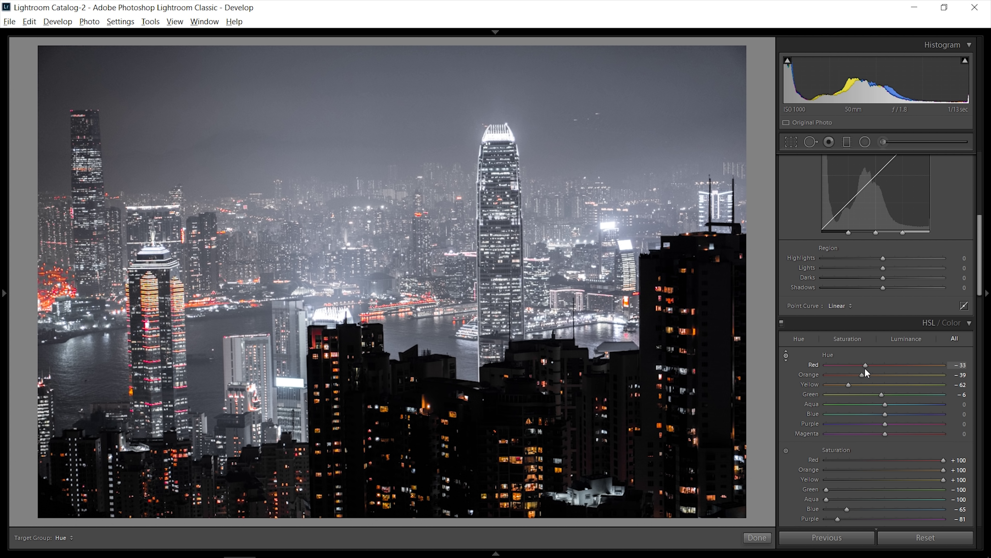
left_click(787, 355)
- Raise Luminance to Red +35, Orange +28 and Yellow +42
scroll(927, 420, "down", 5)
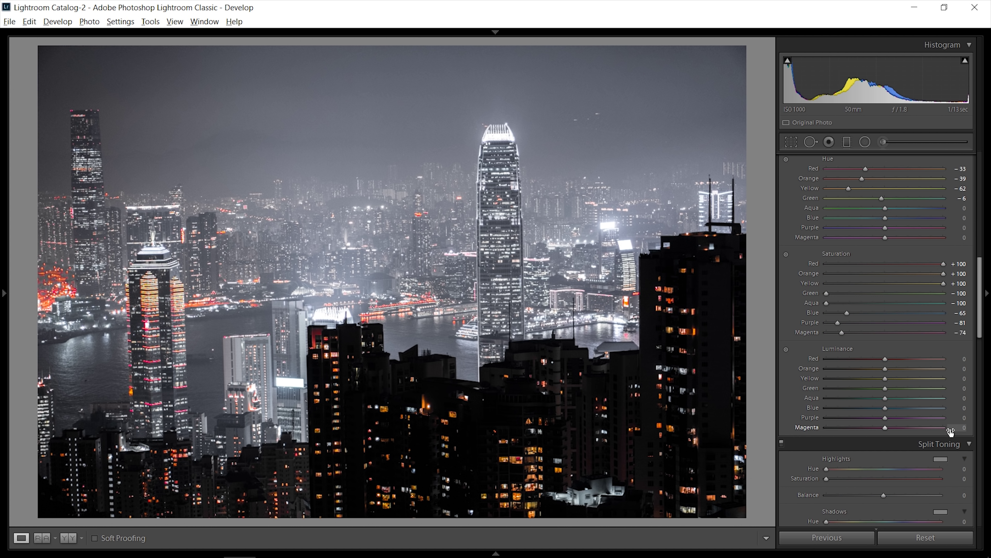
left_click(915, 359)
left_click(903, 368)
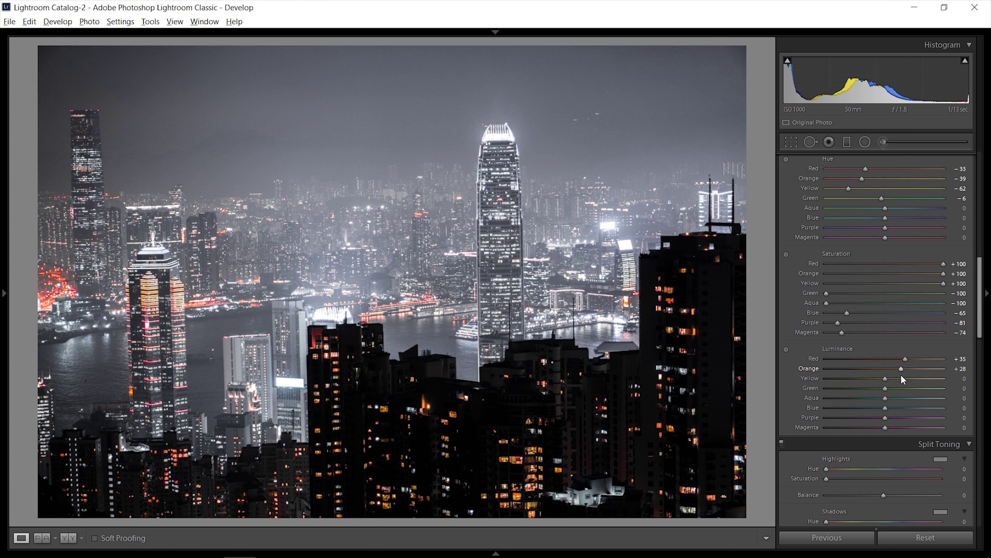
left_click(910, 378)
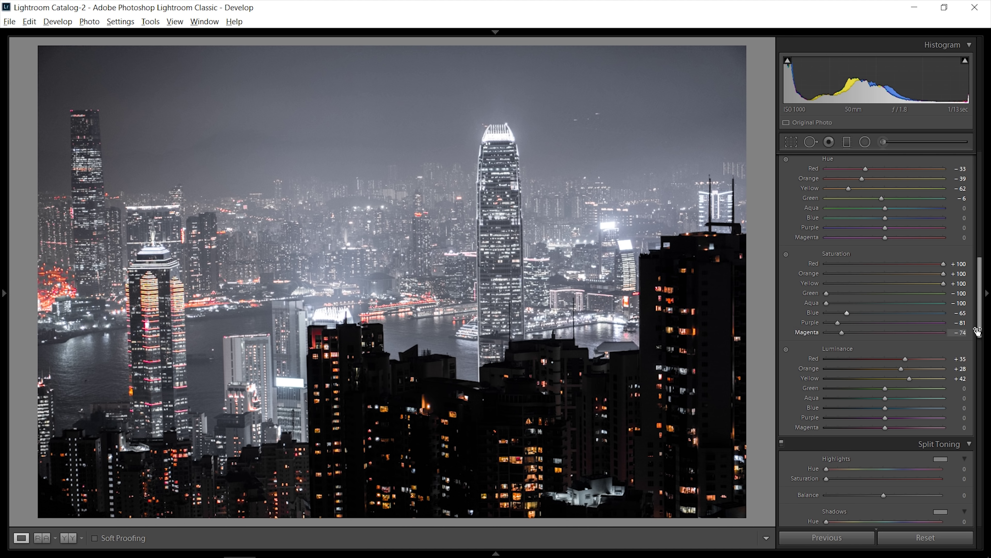
- Set Calibration Red Primary Hue -29, Saturation +28 and Blue Primary Hue -23, Saturation +34
scroll(943, 369, "down", 3)
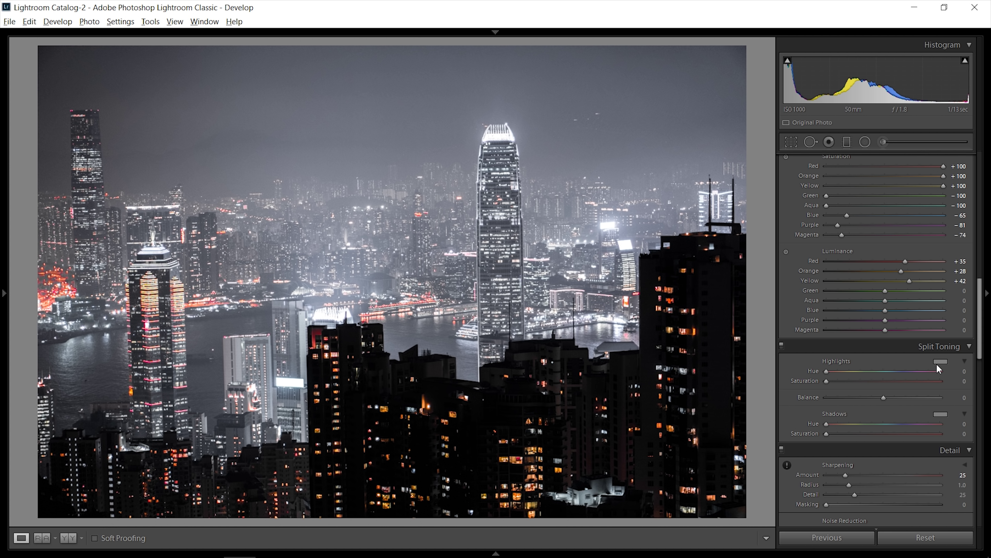
scroll(936, 364, "down", 10)
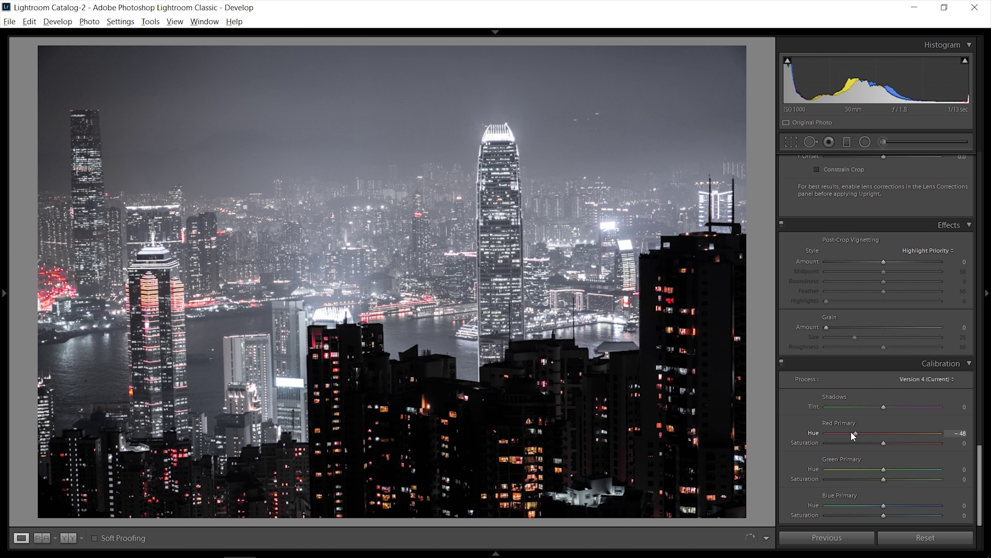
left_click_drag(851, 431, 899, 445)
mouse_move(880, 507)
left_mouse_down()
mouse_move(847, 515)
mouse_move(909, 497)
mouse_move(879, 510)
left_mouse_up()
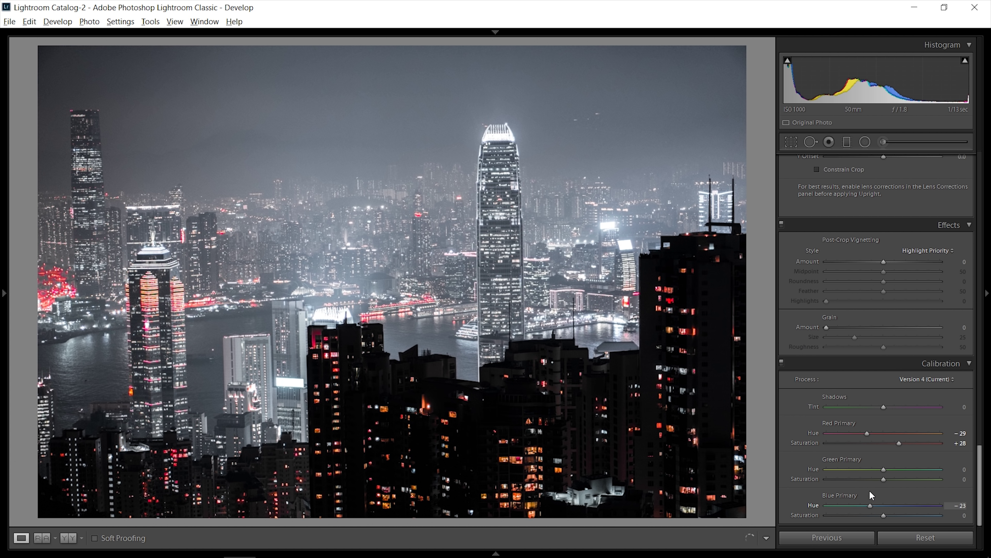
left_click_drag(869, 519, 884, 532)
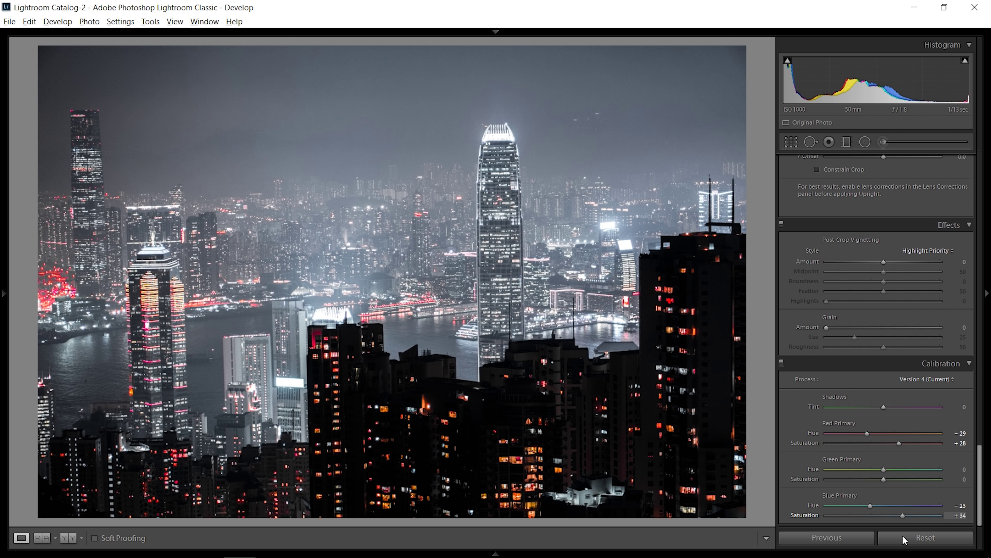
scroll(970, 457, "up", 20)
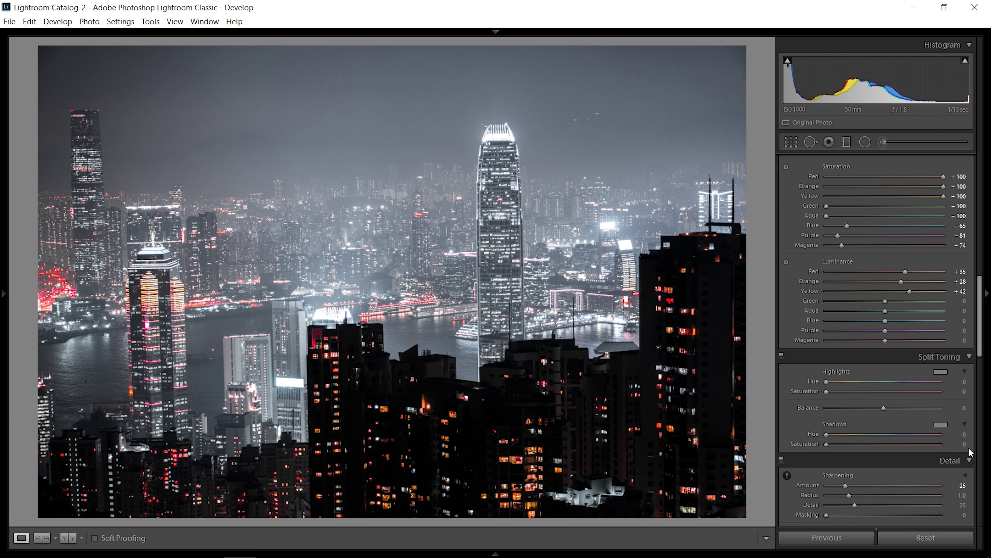
- Lay a graduated filter across the upper photo with Contrast 42 and Blacks -29
left_click(847, 142)
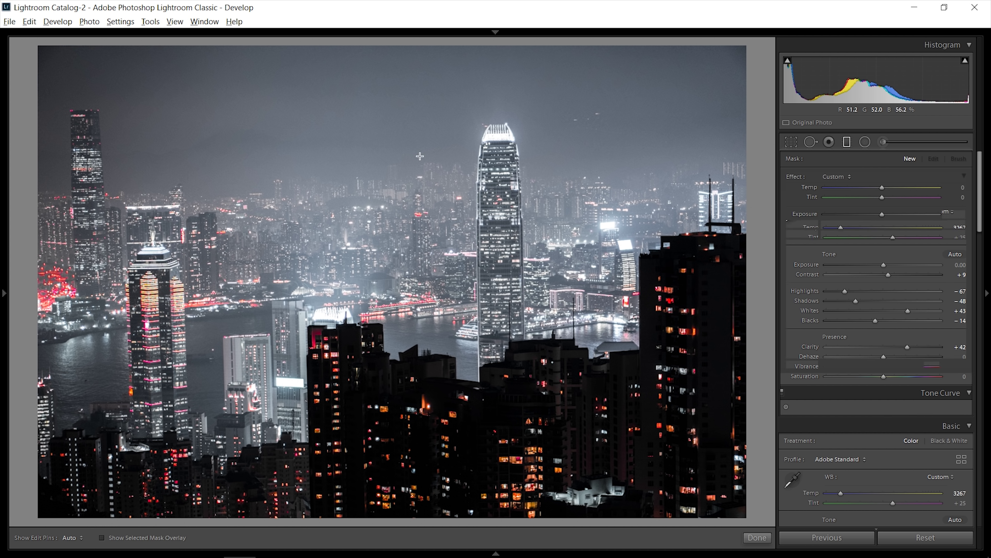
left_click_drag(408, 160, 431, 371)
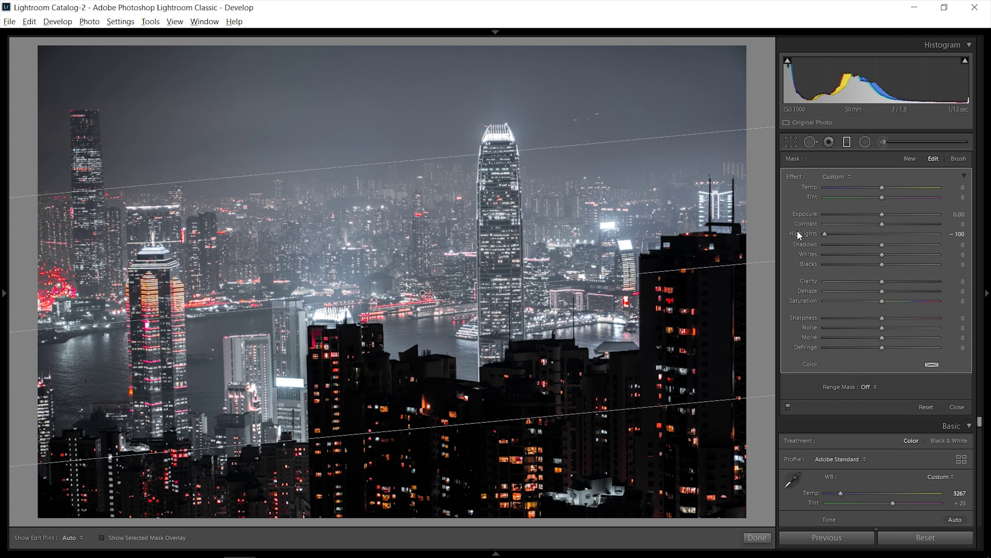
double_click(799, 234)
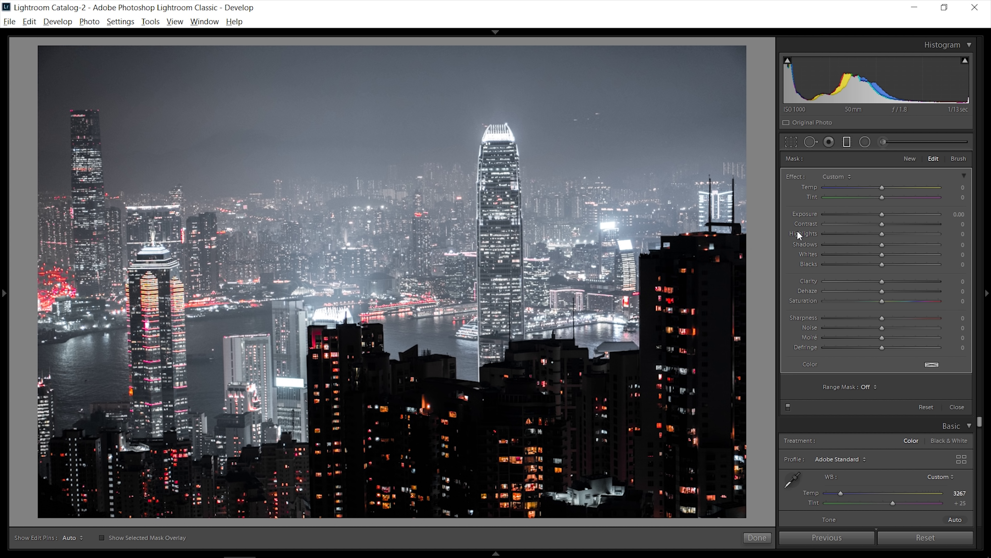
left_click_drag(880, 264, 871, 266)
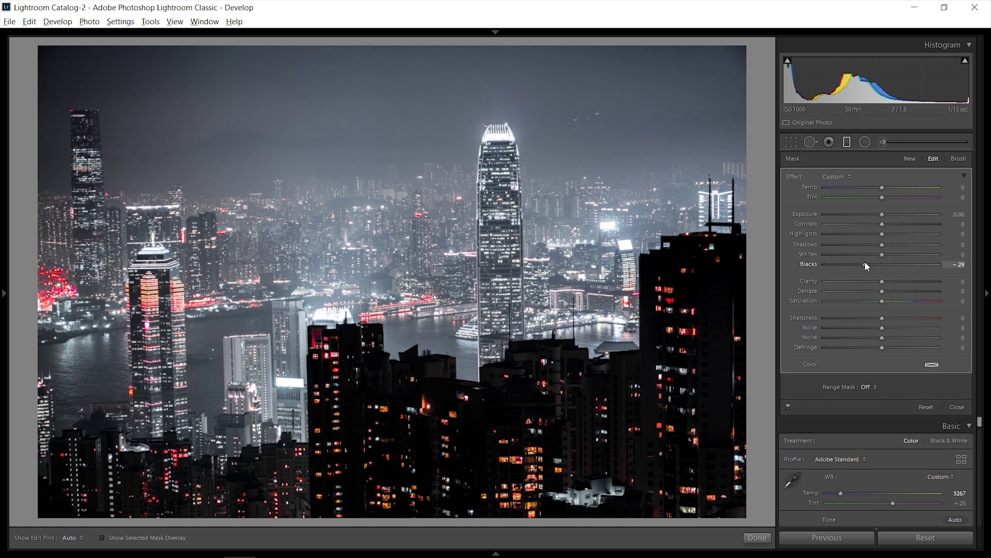
left_click(906, 225)
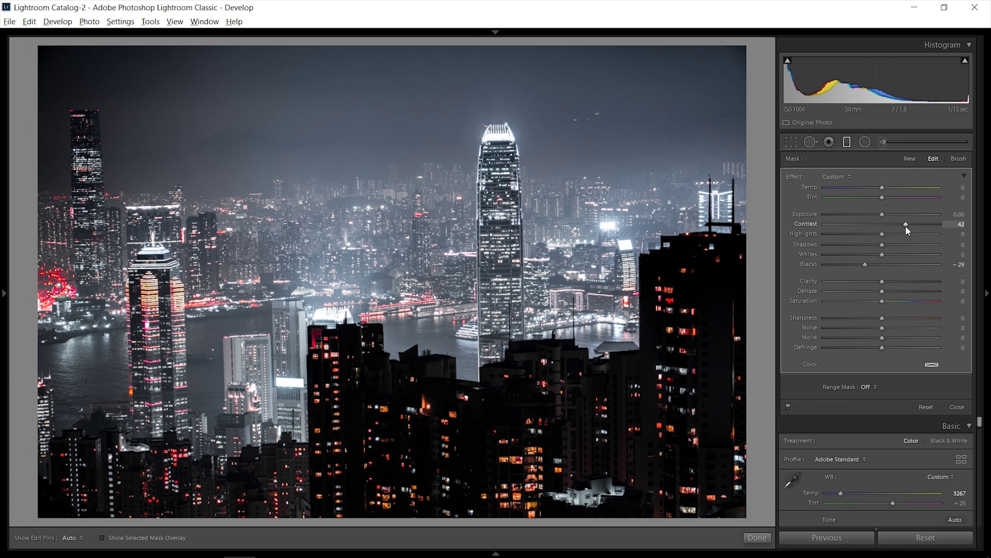
left_click(847, 143)
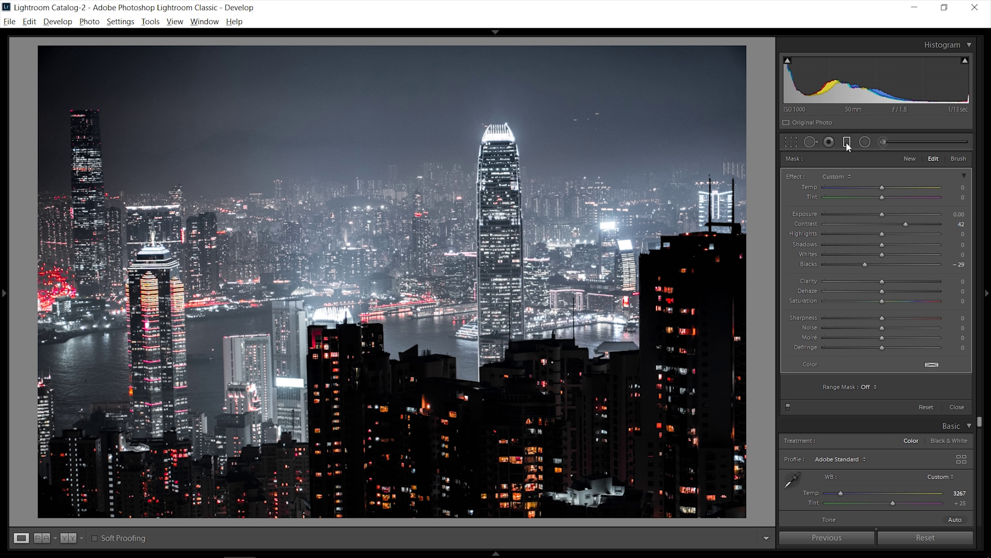
scroll(966, 417, "down", 5)
- Lift Tone Curve Highlights to +48 and Lights to +19, then show Before/After with Y
mouse_move(883, 356)
left_mouse_down()
mouse_move(914, 362)
mouse_move(895, 366)
left_mouse_up()
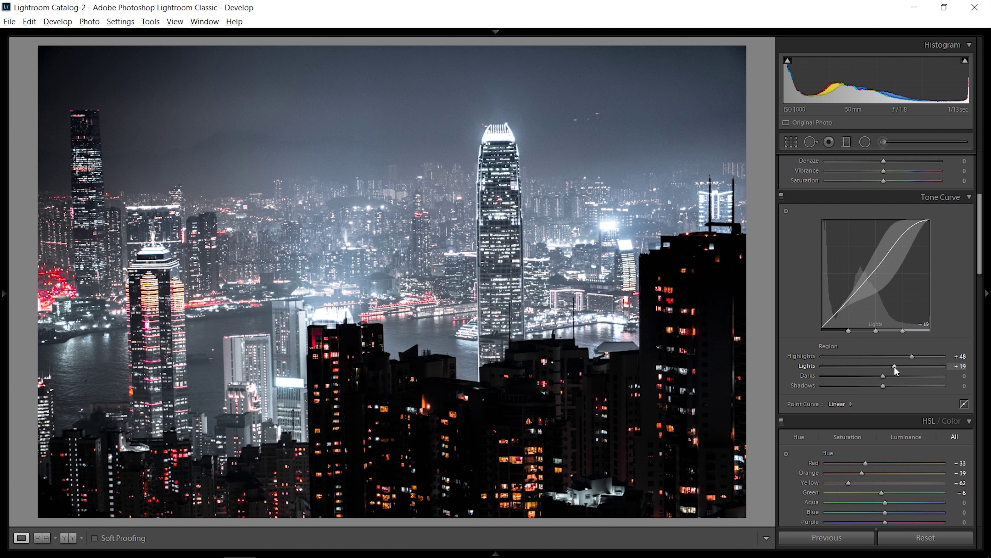
key("y")
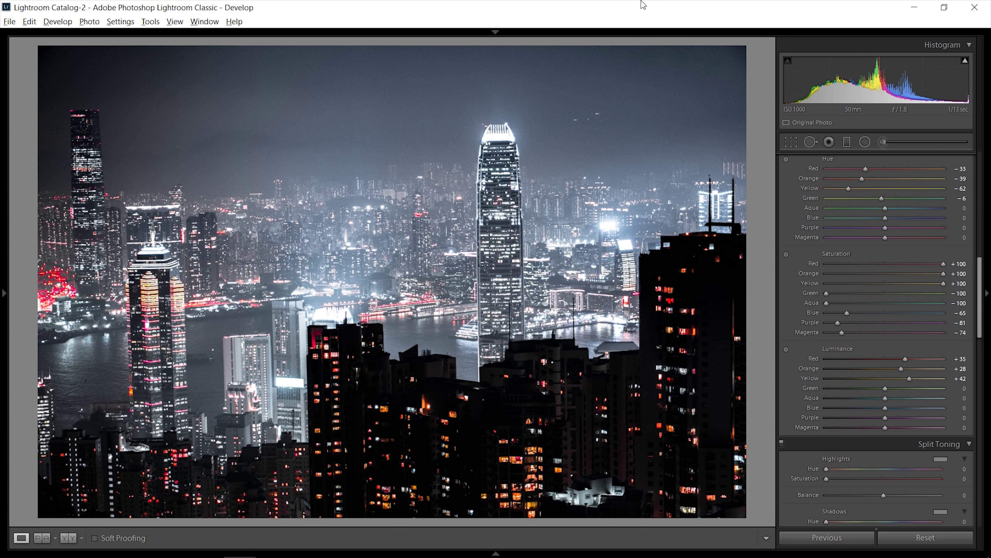
- Advance to the next night city photo with the glowing diagonal road
key("Right")
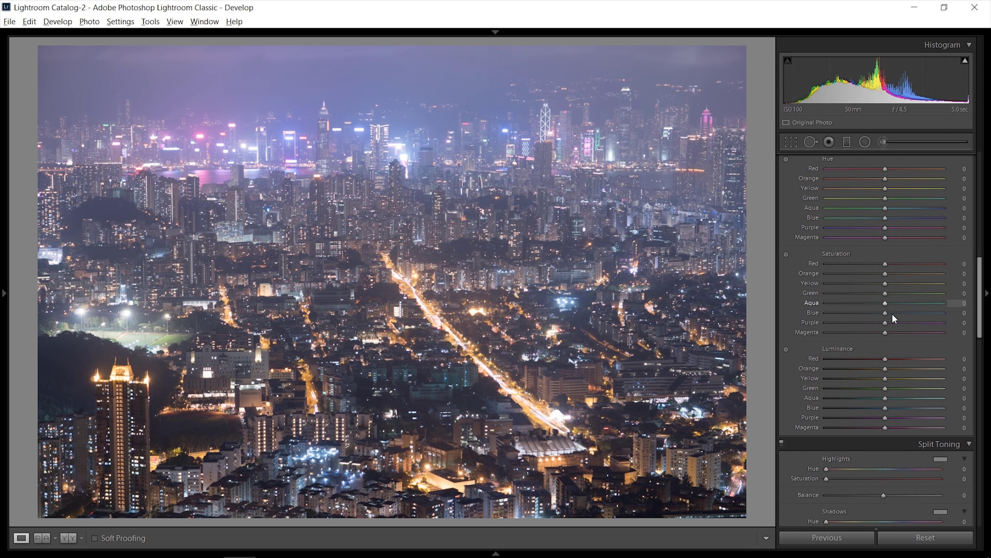
- Set Contrast +35, Highlights -80, Shadows -60, Whites +58, Blacks -48, Clarity +66; drop Green saturation to -100
scroll(946, 247, "up", 15)
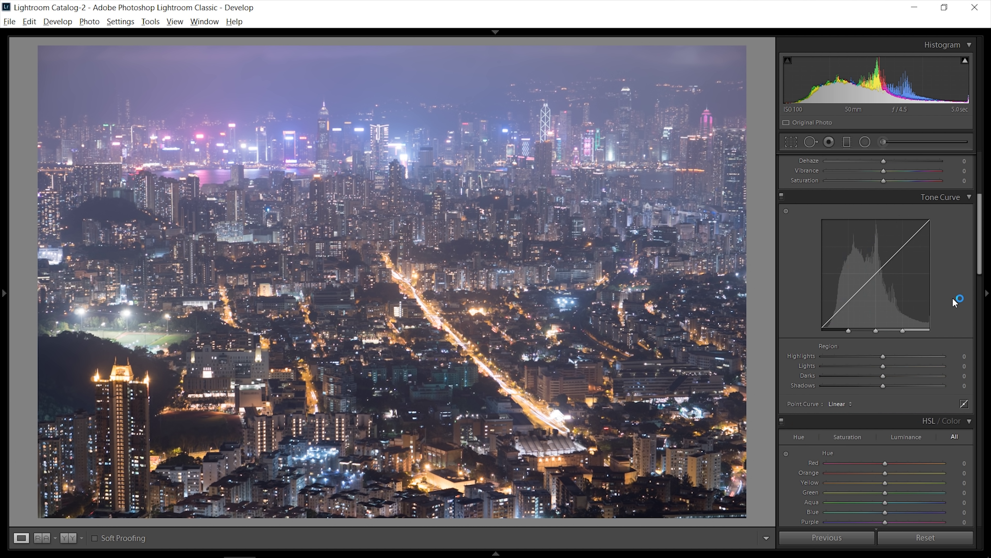
left_click_drag(882, 291, 903, 275)
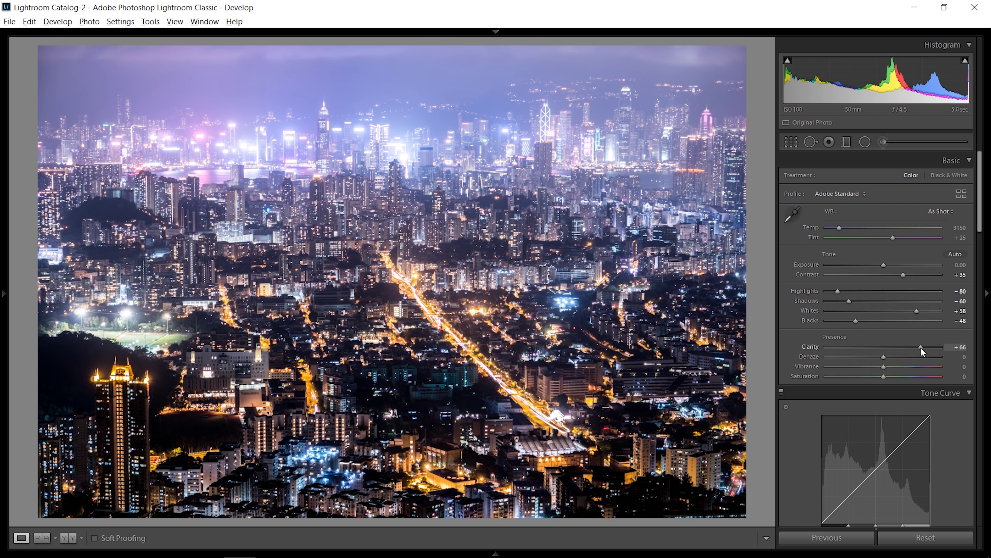
left_click(920, 347)
scroll(943, 381, "down", 10)
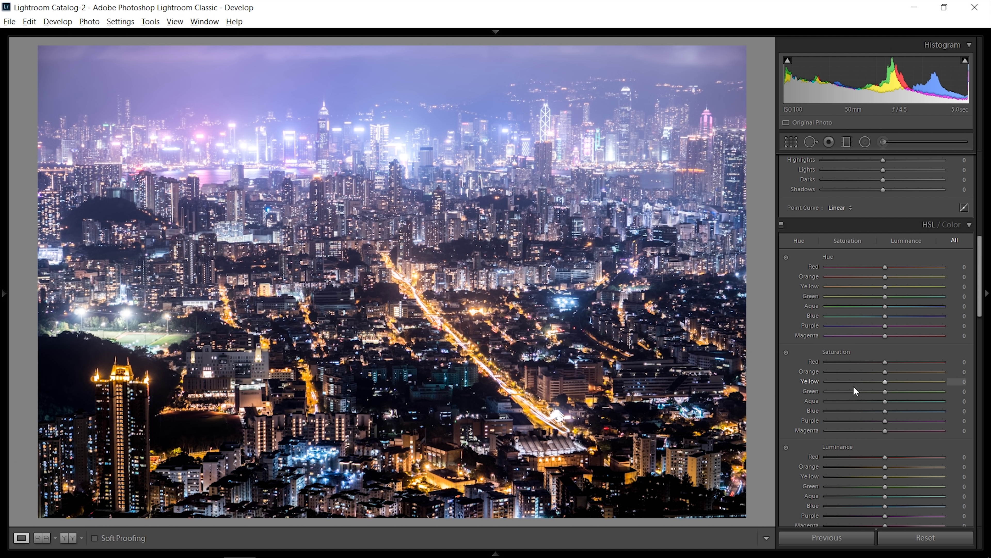
left_click_drag(854, 391, 787, 388)
- Drop Aqua saturation to -100 and push Orange and Red saturation to +100
left_click_drag(860, 401, 806, 431)
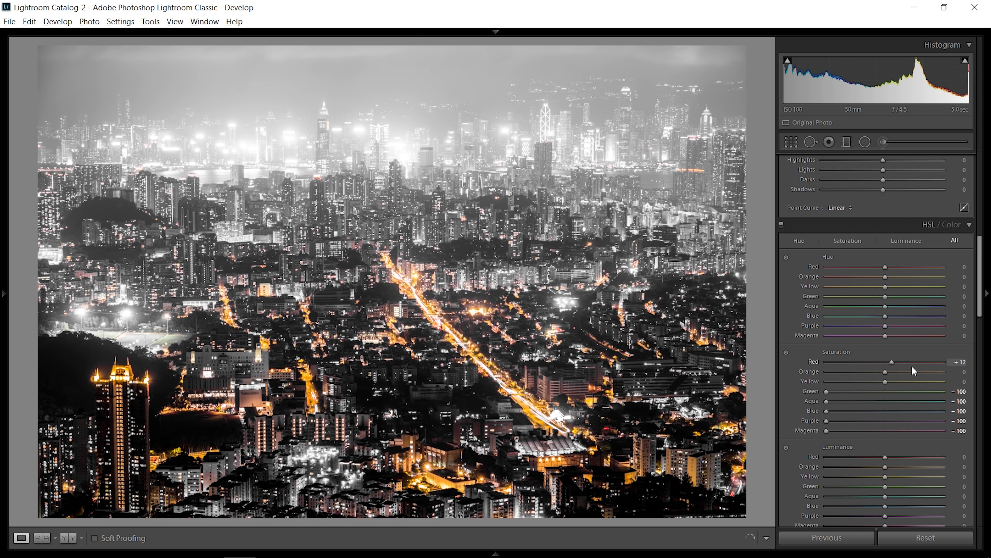
left_click_drag(898, 376, 981, 385)
left_click_drag(924, 365, 955, 384)
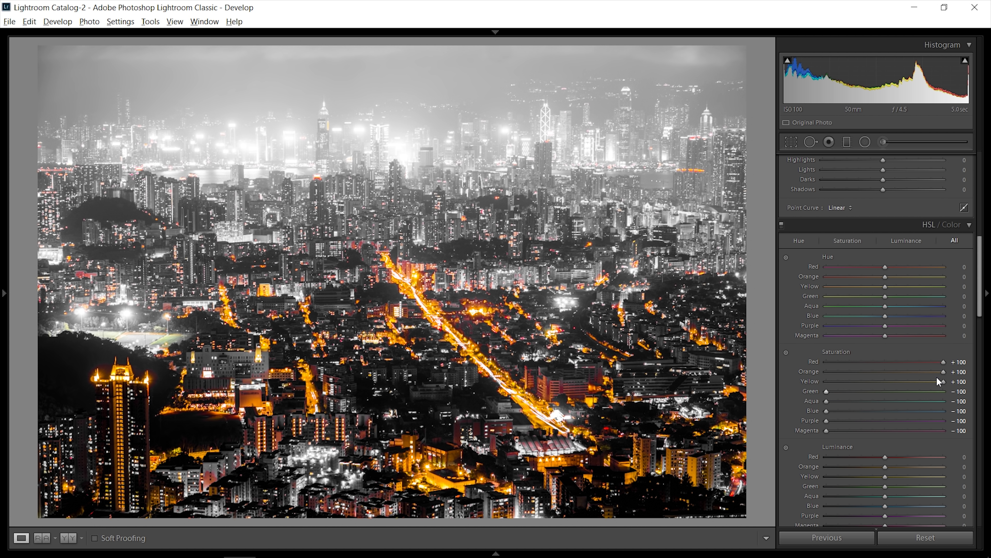
- Boost Vibrance in the Basic panel to +55
scroll(964, 354, "up", 3)
scroll(931, 290, "up", 6)
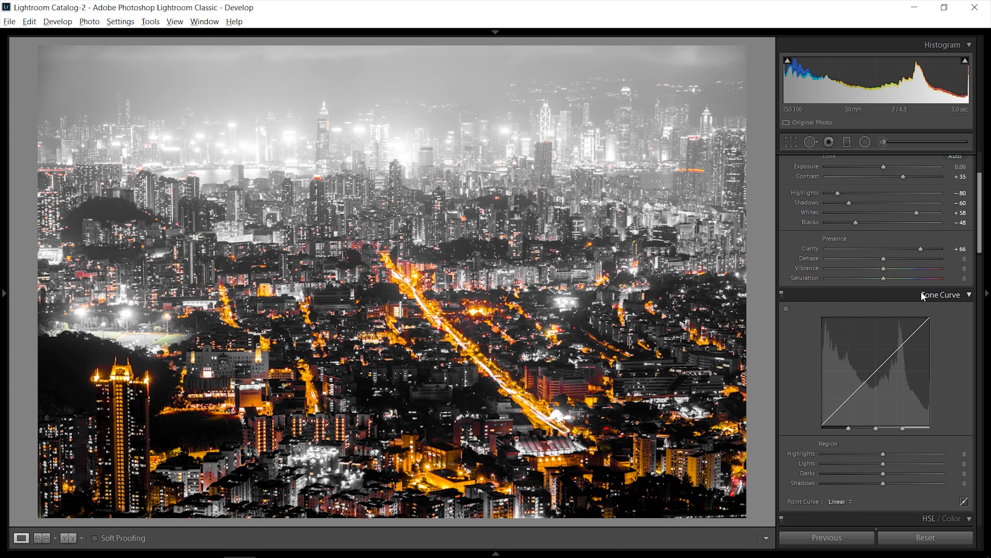
mouse_move(919, 271)
left_mouse_down()
mouse_move(941, 271)
mouse_move(900, 268)
mouse_move(908, 268)
left_mouse_up()
scroll(949, 282, "up", 3)
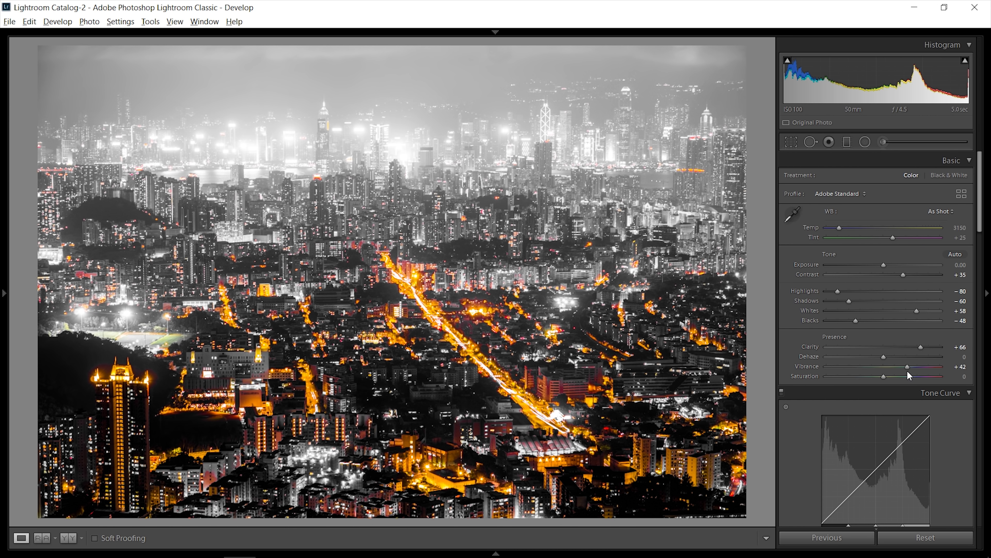
left_click_drag(908, 369, 884, 366)
- Shift the HSL hues to Red −68, Orange −18 and Yellow +47 for more golden city lights
scroll(958, 415, "down", 10)
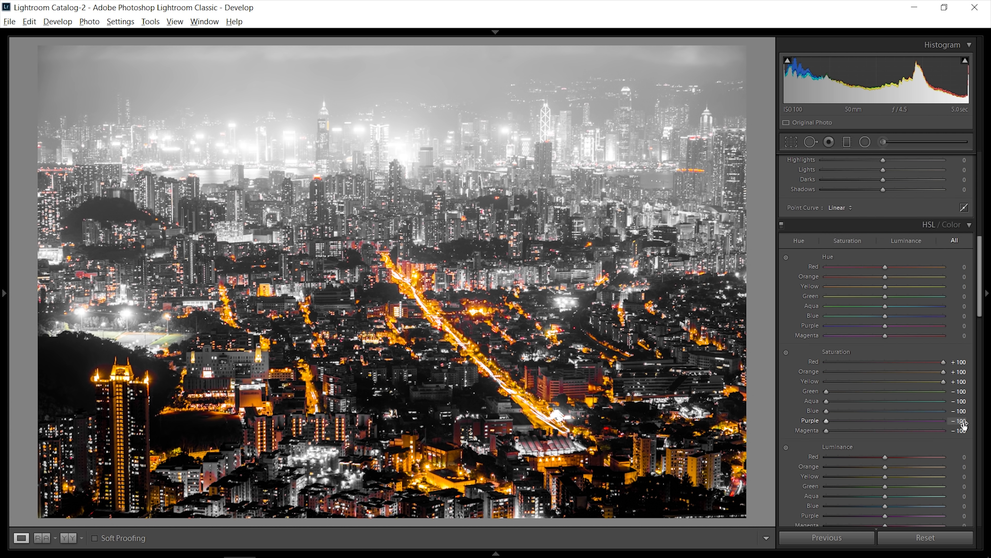
left_click(787, 258)
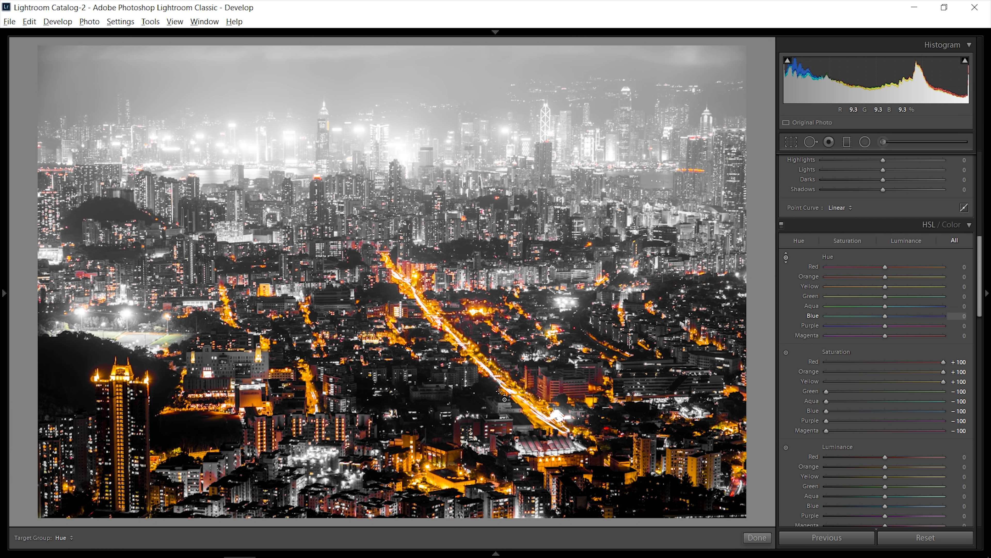
left_click_drag(452, 461, 452, 468)
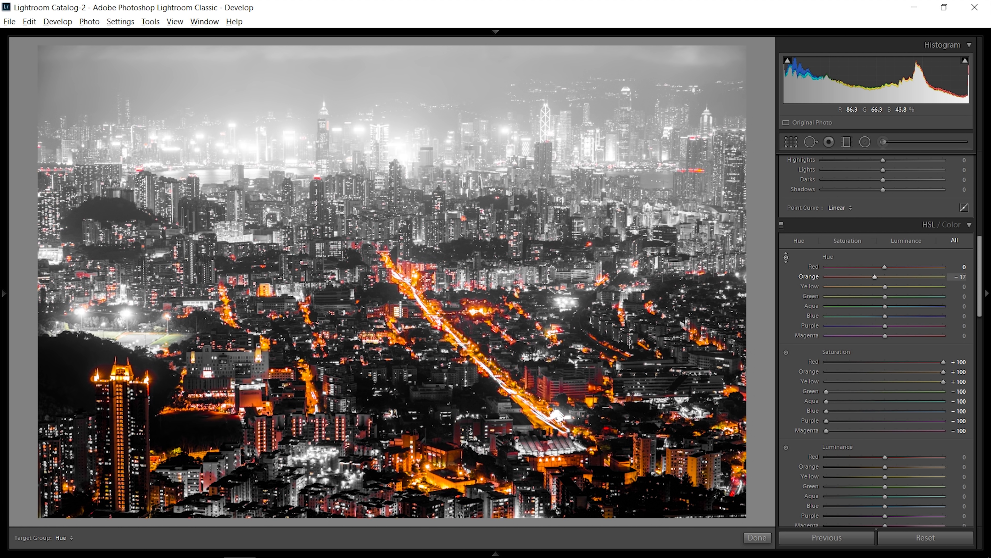
left_click_drag(885, 268, 913, 286)
left_click_drag(875, 277, 889, 278)
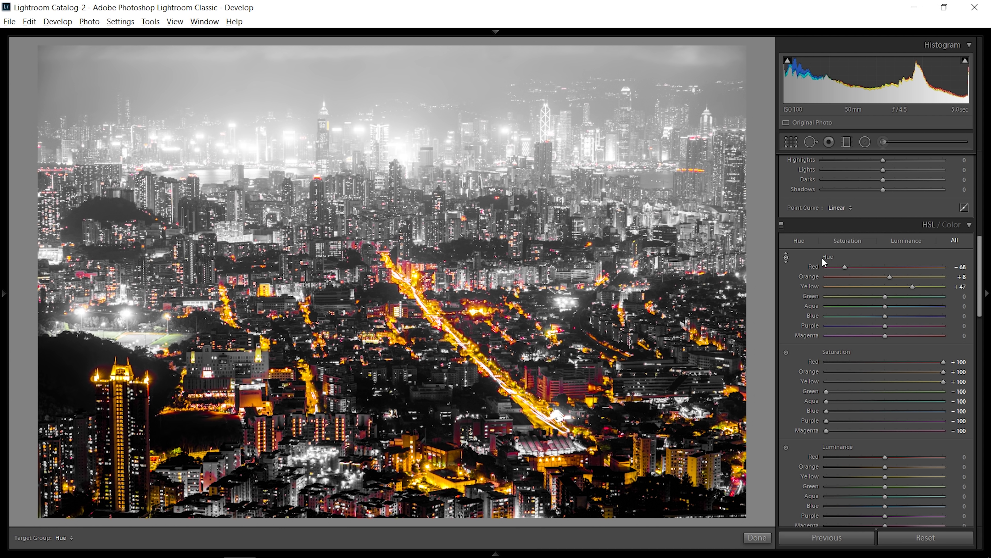
left_click(787, 257)
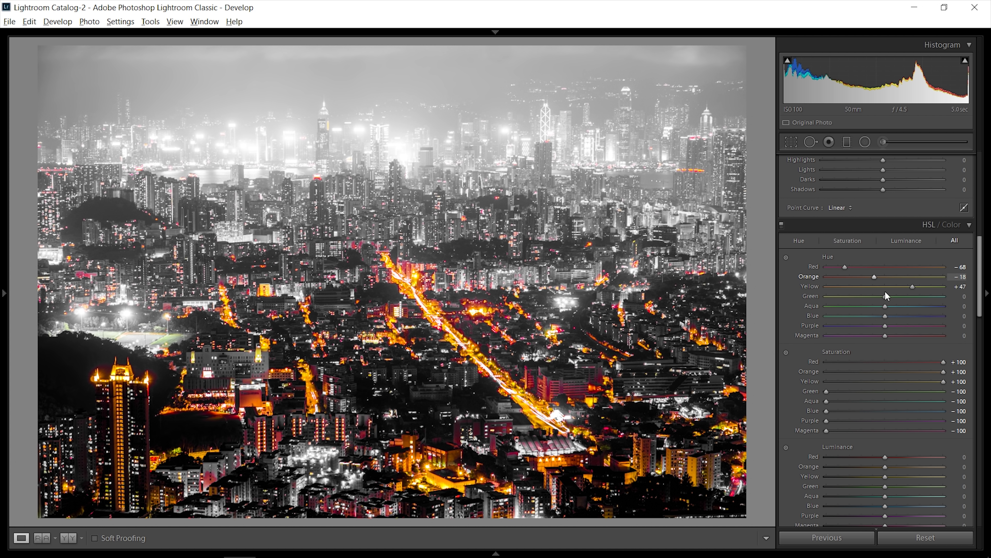
left_click(873, 275)
scroll(847, 304, "down", 5)
- Set HSL saturation to Blue −76, Aqua −95, Purple −80 and Magenta −76
left_click(840, 313)
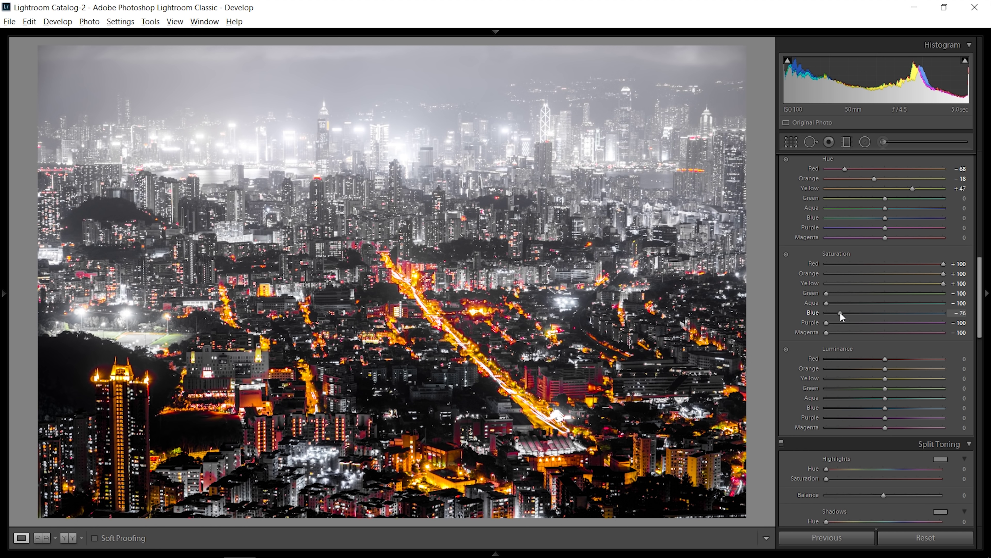
mouse_move(833, 311)
left_mouse_down()
mouse_move(847, 311)
mouse_move(839, 310)
left_mouse_up()
left_click_drag(831, 304, 831, 317)
left_click(842, 323)
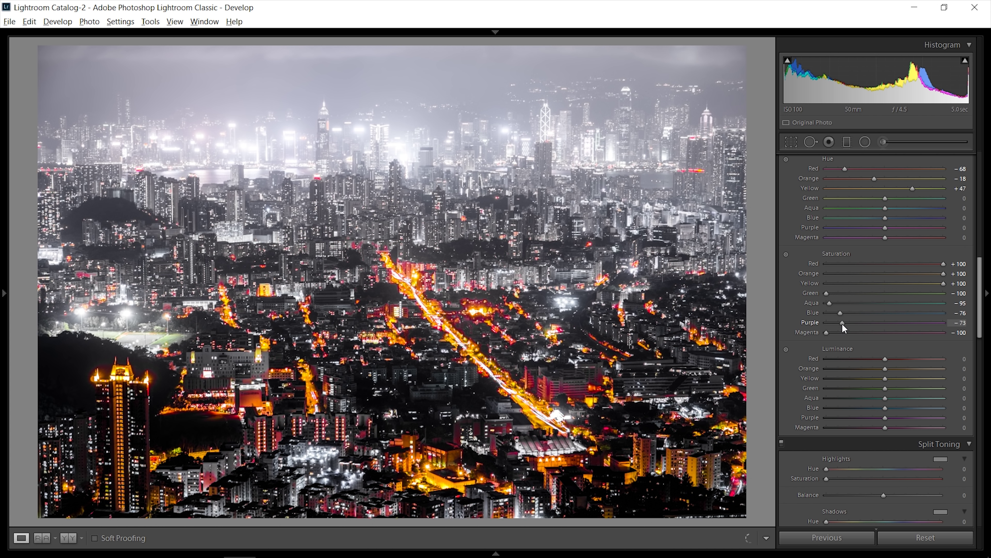
left_click(840, 333)
left_click(838, 324)
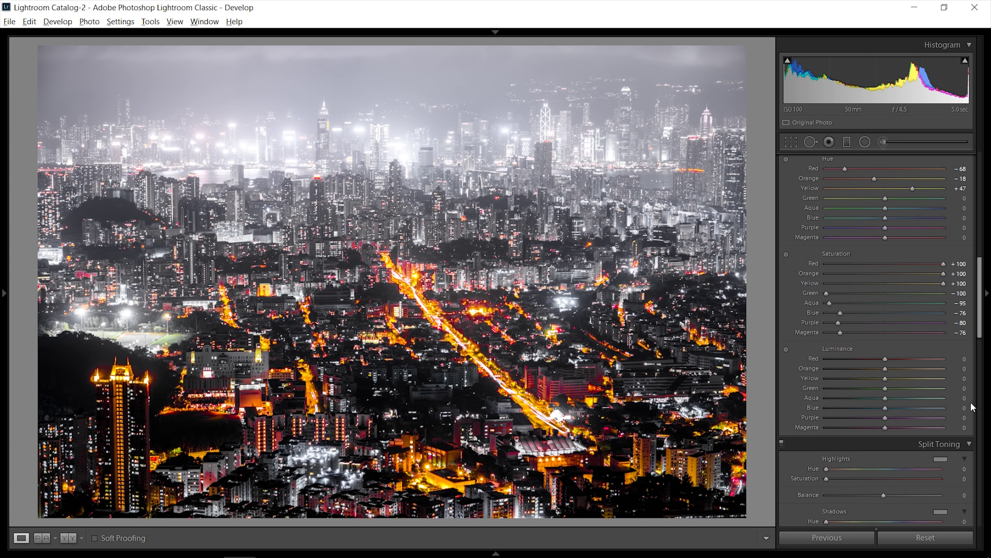
scroll(979, 293, "up", 8)
scroll(982, 330, "down", 15)
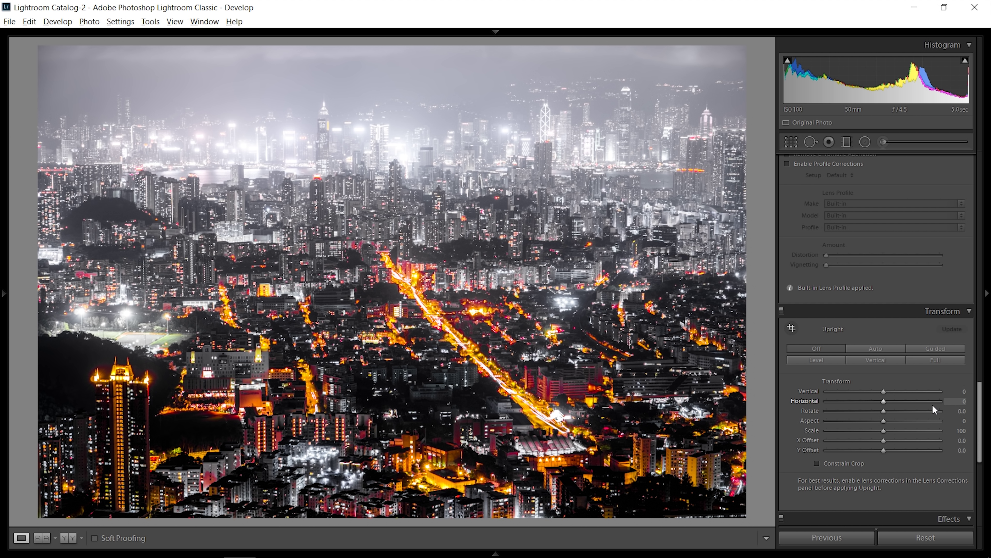
- Add a graduated filter over the sky and skyline with Exposure −0.27, Contrast 46, Blacks −53
left_click(847, 142)
left_click_drag(403, 116, 412, 313)
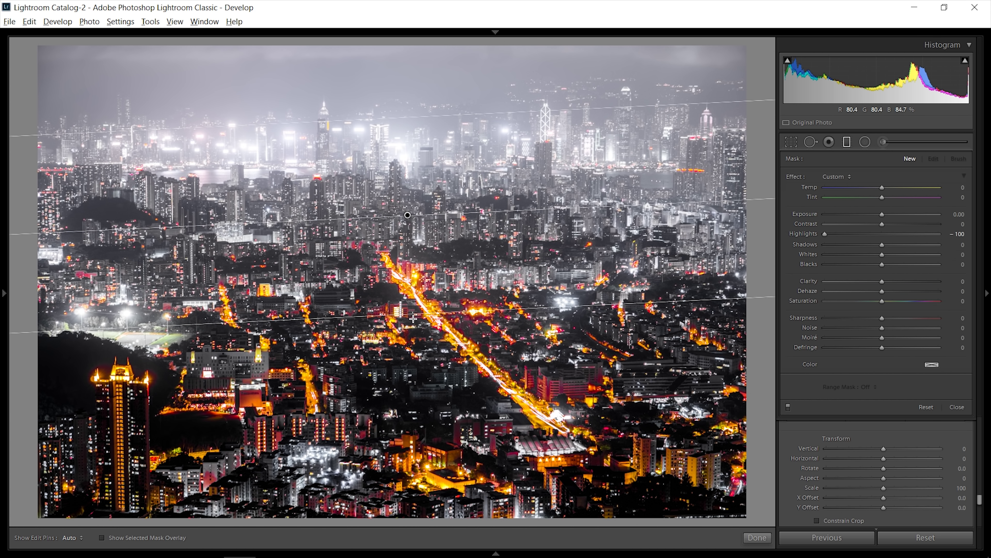
double_click(810, 233)
left_click_drag(882, 214, 879, 214)
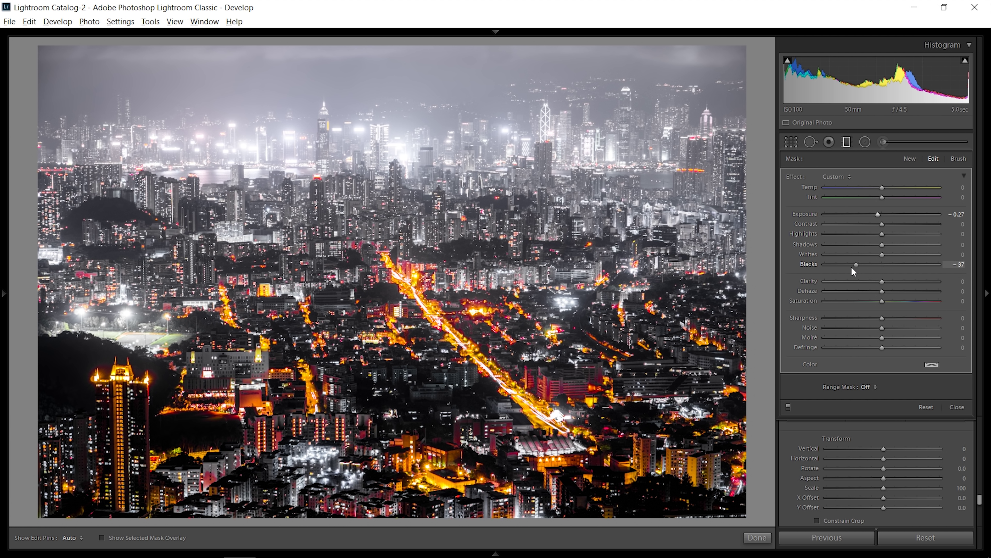
left_click_drag(852, 267, 847, 267)
left_click(908, 223)
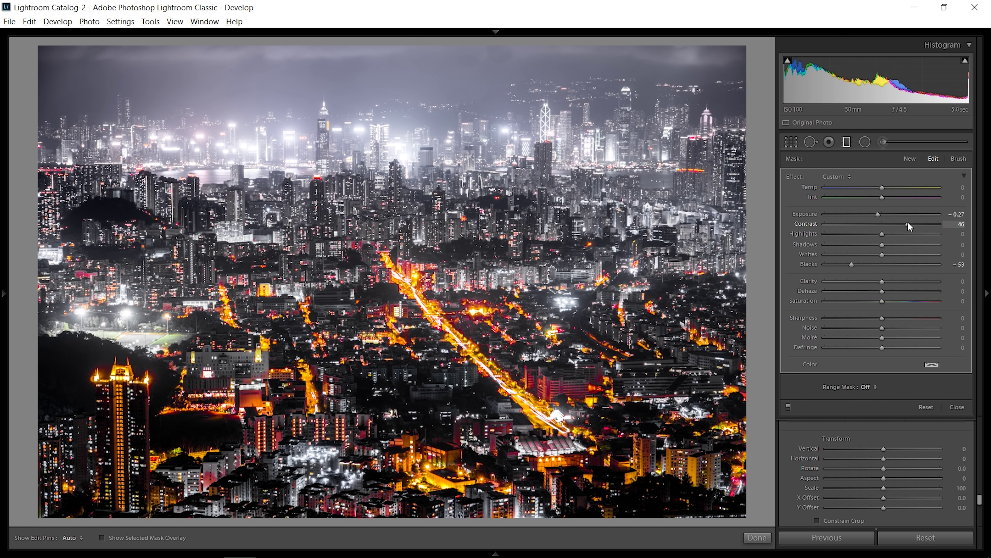
left_click(848, 143)
scroll(962, 381, "down", 10)
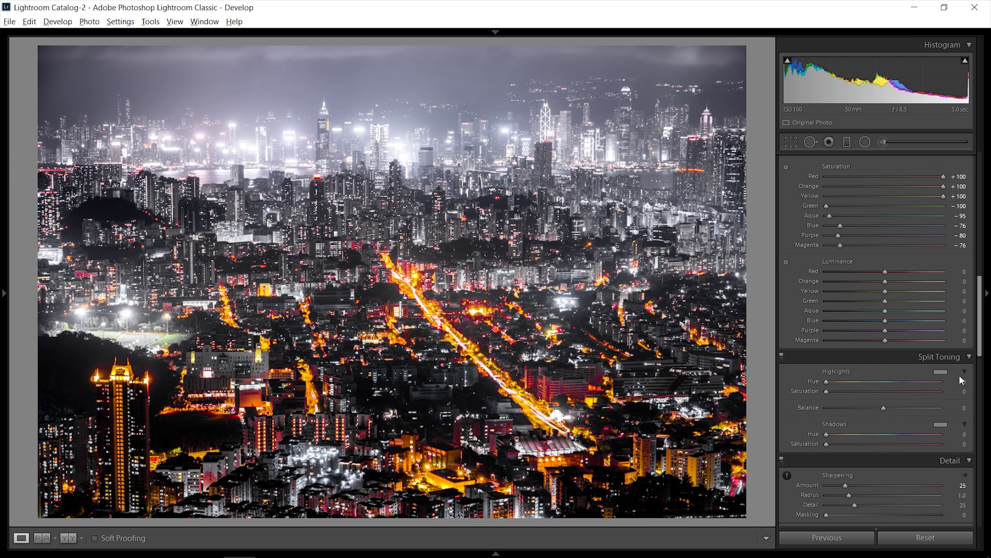
- Reset Green, Aqua, Blue, Purple and Magenta saturation to 0, then revert to the grey contrast step in History
scroll(960, 380, "up", 3)
double_click(814, 303)
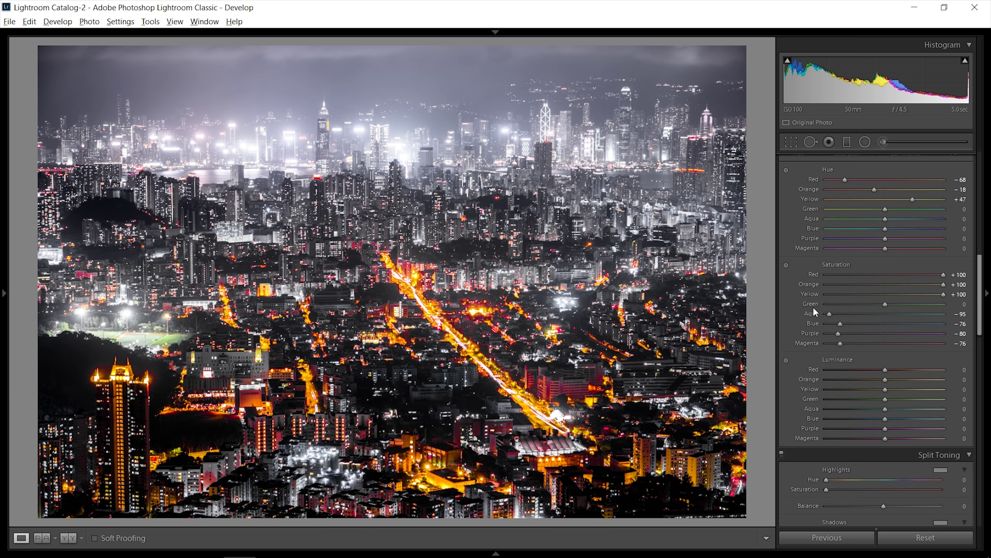
double_click(813, 313)
double_click(813, 324)
double_click(814, 334)
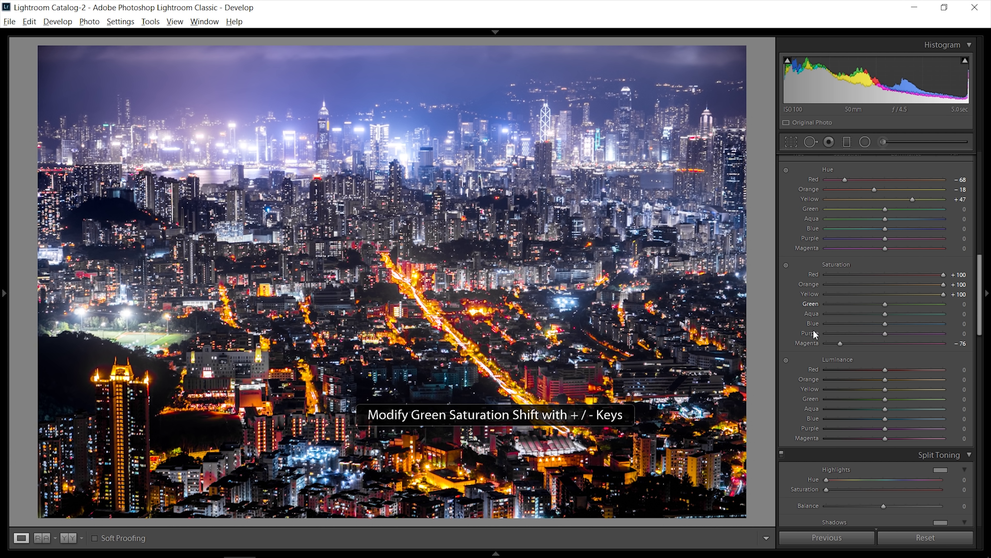
double_click(811, 342)
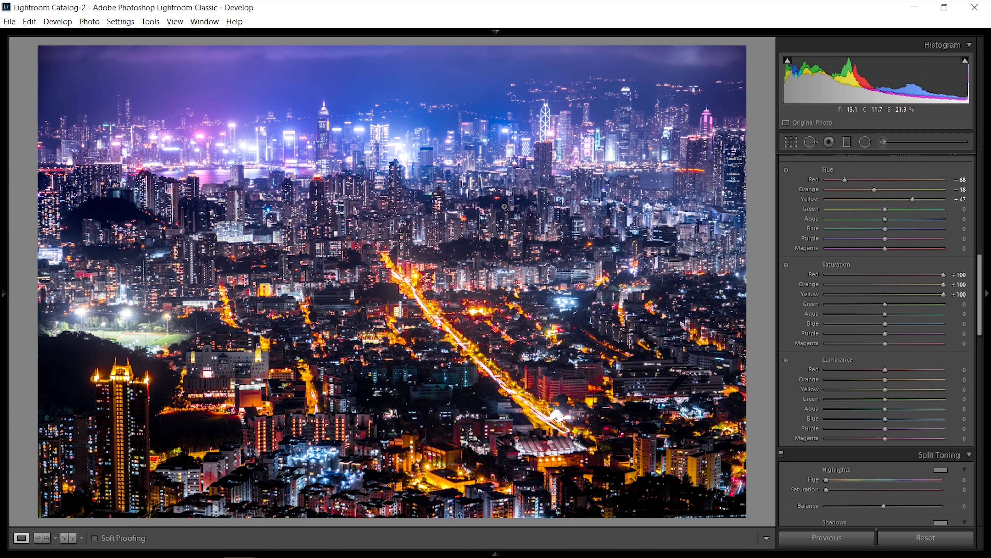
left_click(2, 205)
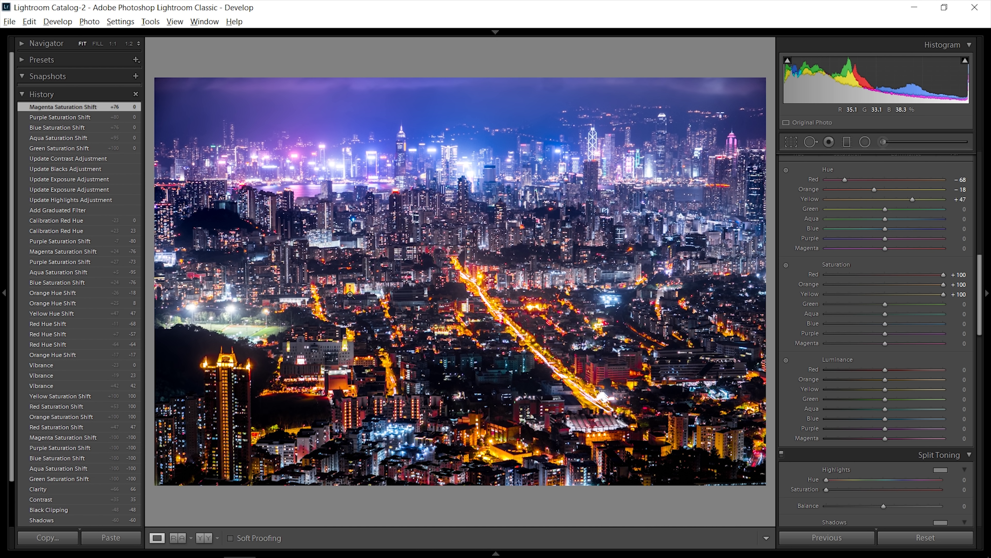
left_click(94, 159)
- Apply the Very Orange preset to the landscape and the Dreamy preset to the sunset photo
left_click(4, 216)
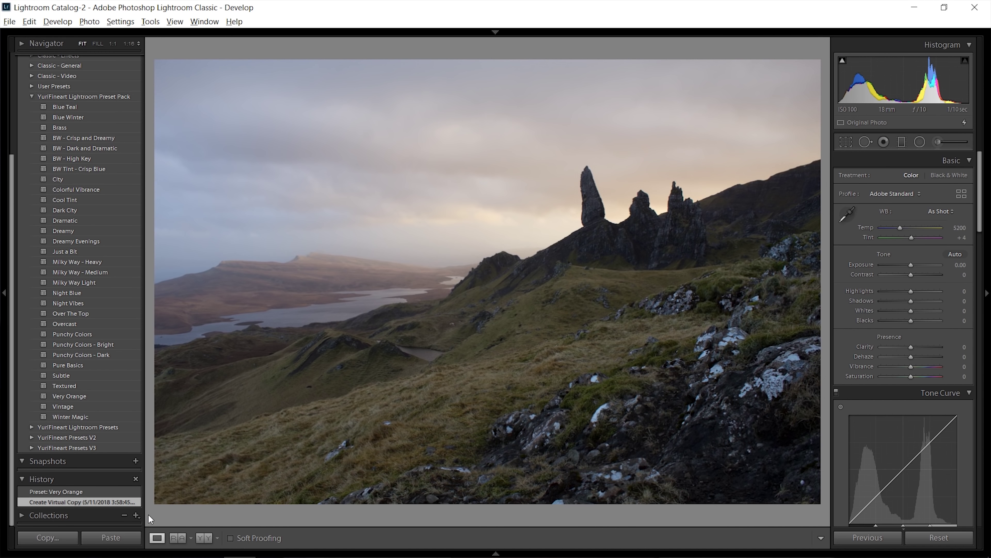
left_click(120, 396)
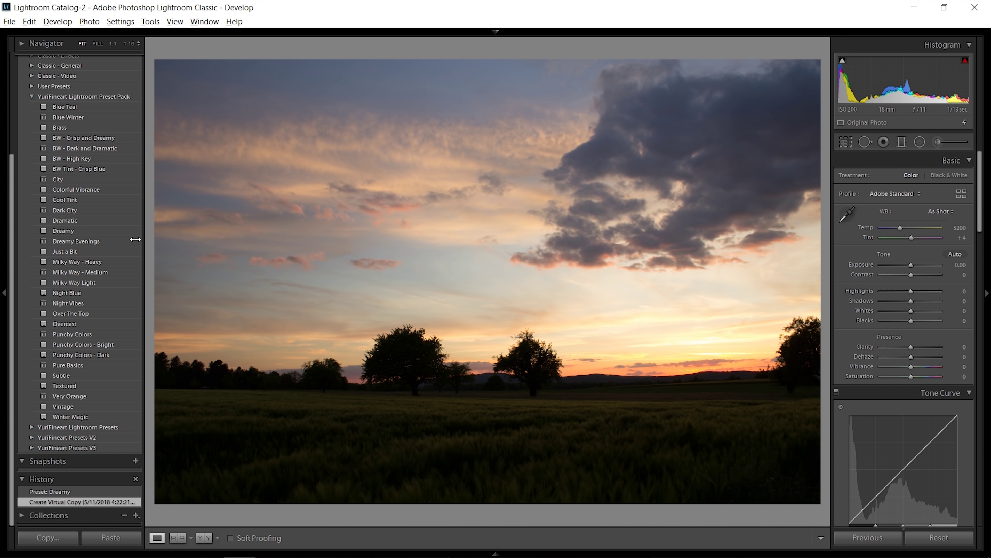
left_click(115, 231)
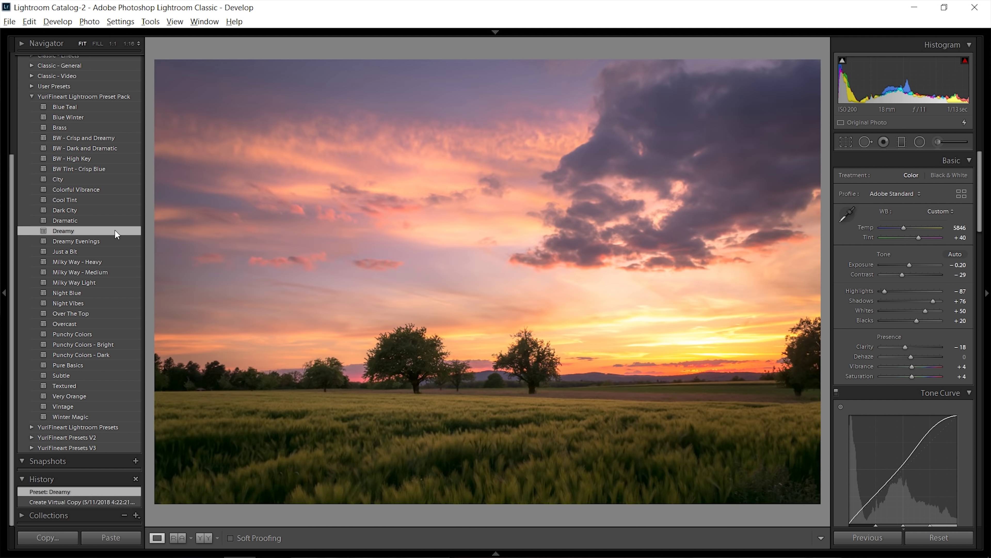
left_click(792, 301)
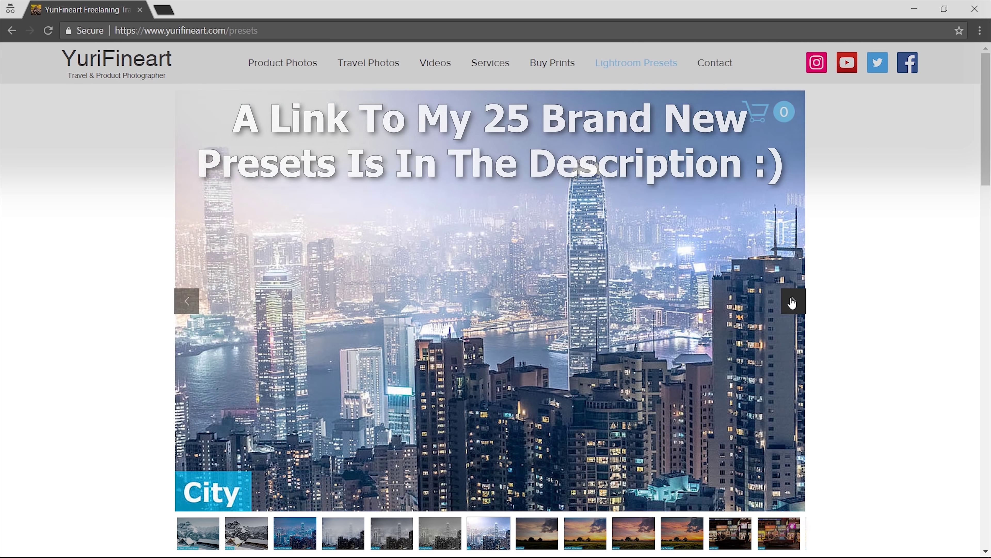
- Page through four preset example images, then scroll down to the $25 2018 Lightroom Preset Pack
left_click(792, 301)
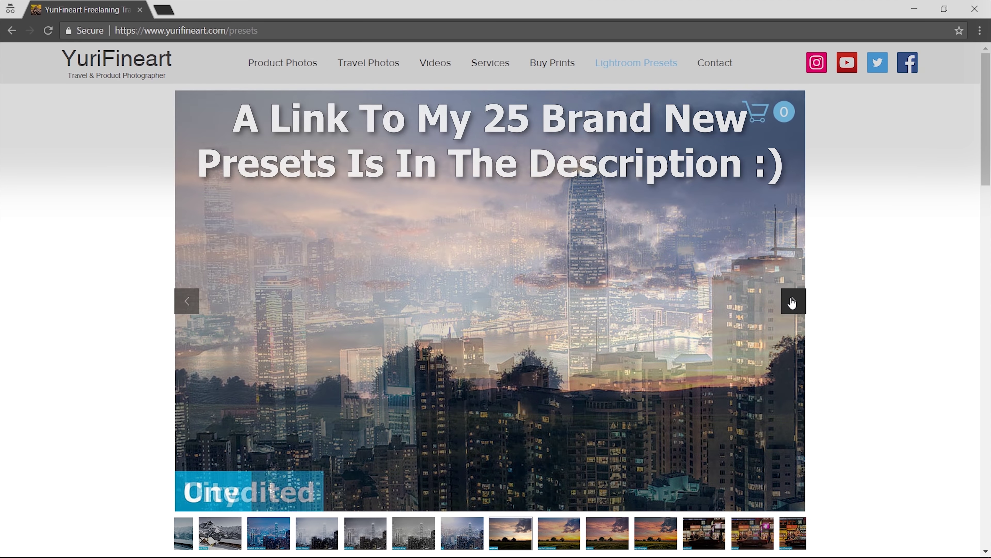
left_click(792, 302)
left_click(792, 302)
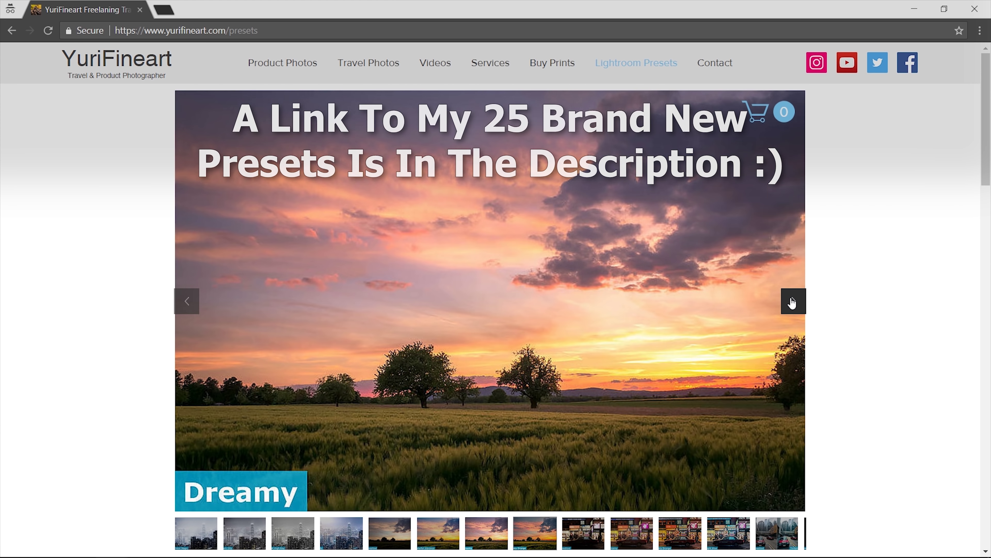
left_click(792, 301)
scroll(917, 319, "down", 4)
scroll(932, 322, "down", 5)
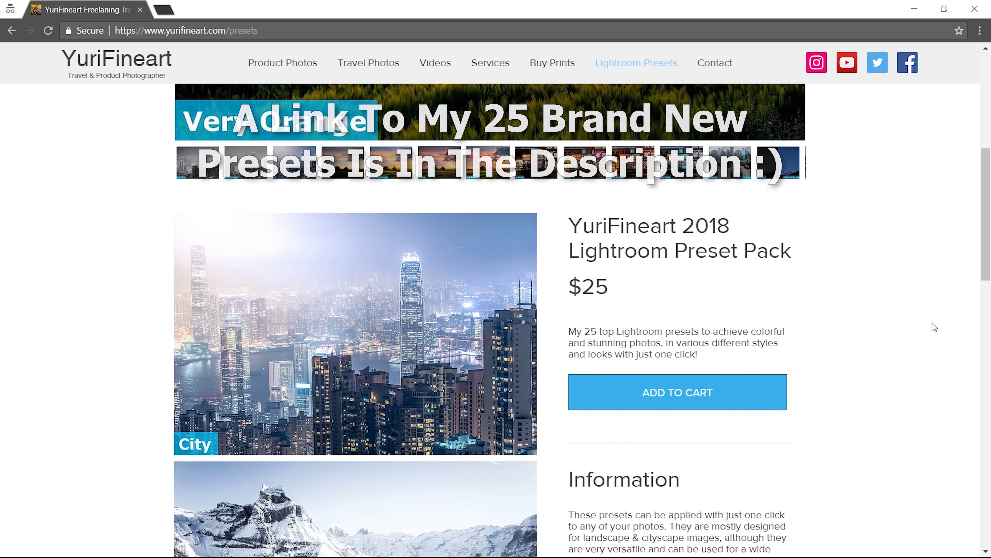